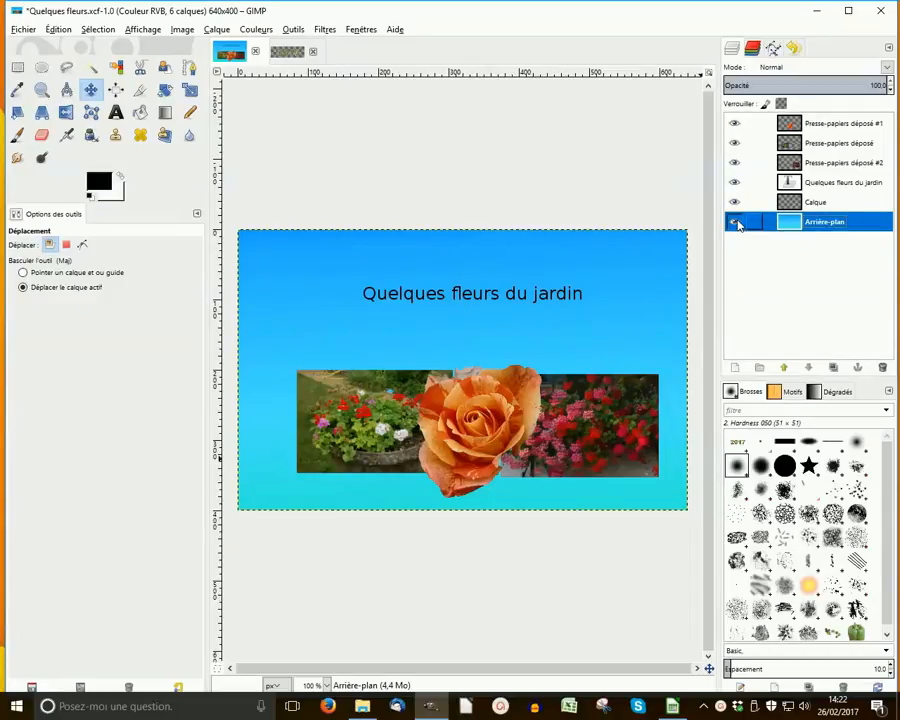
Step: Hide and reshow the Arrière-plan layer, and show it alone before making all the layers visible again
click(735, 222)
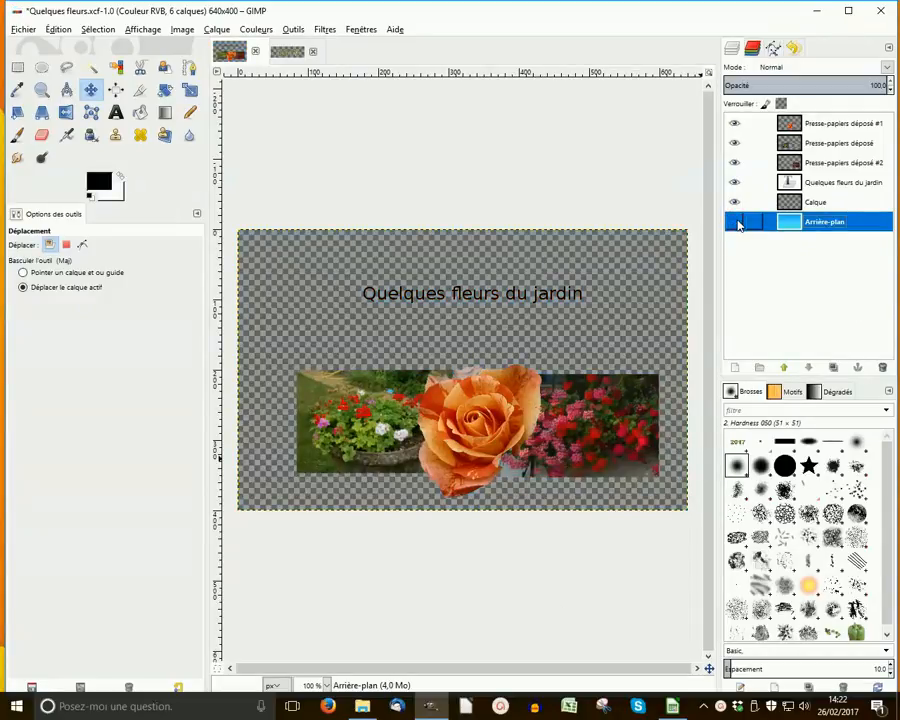
click(735, 222)
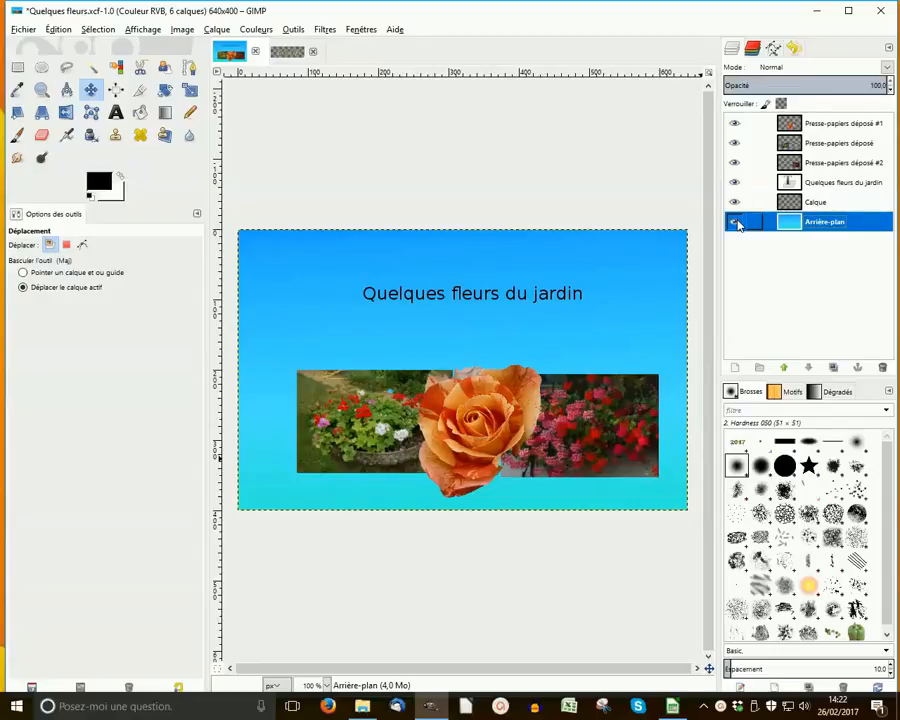
shift+click(736, 222)
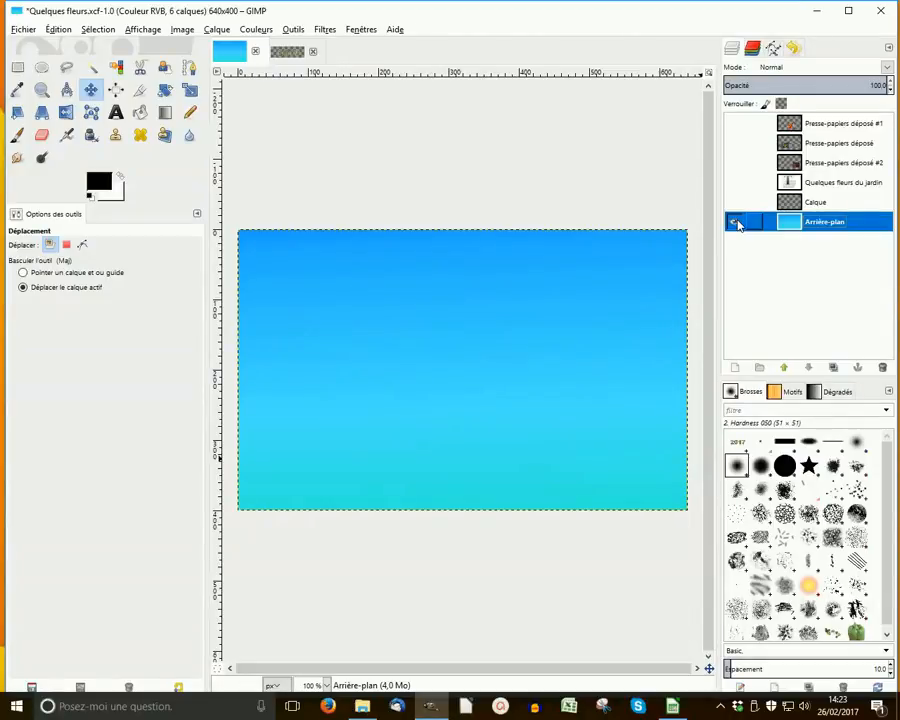
shift+click(736, 222)
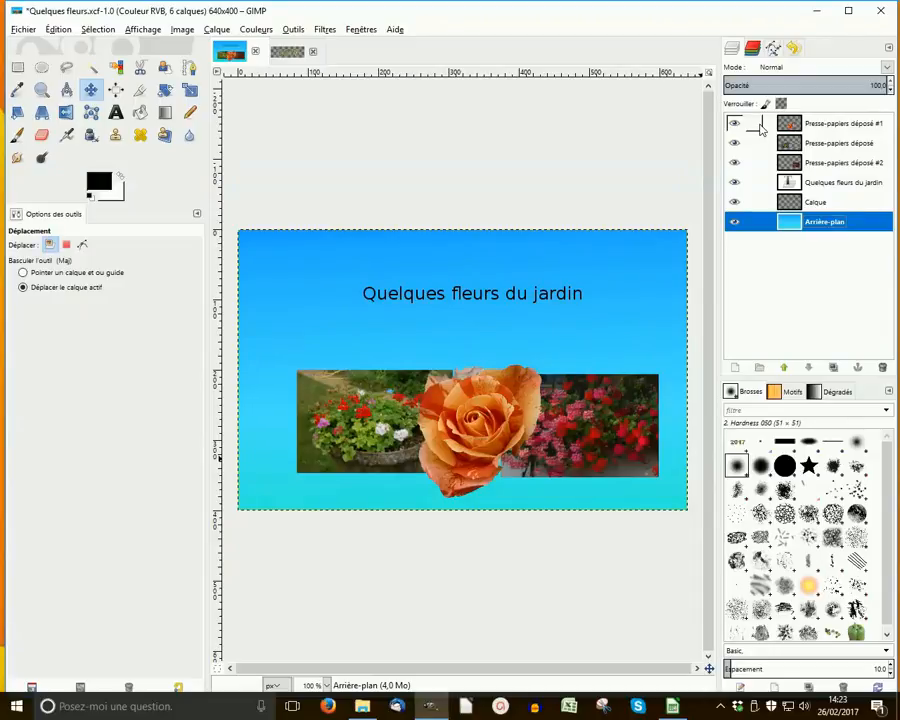
Step: Link the three Presse-papiers déposé photo layers and move them together slightly on the canvas
click(757, 124)
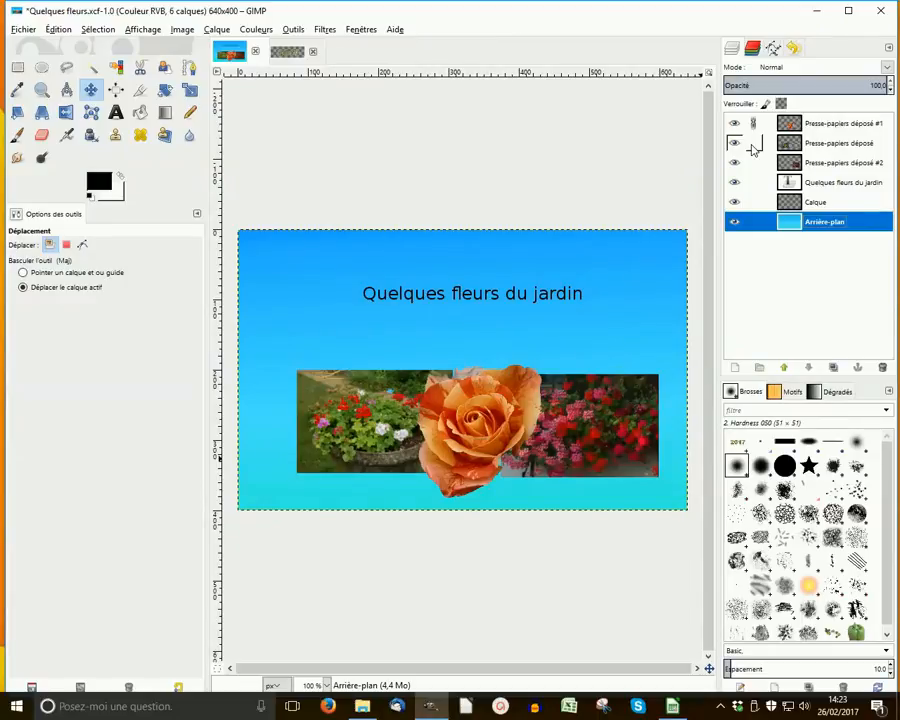
click(754, 146)
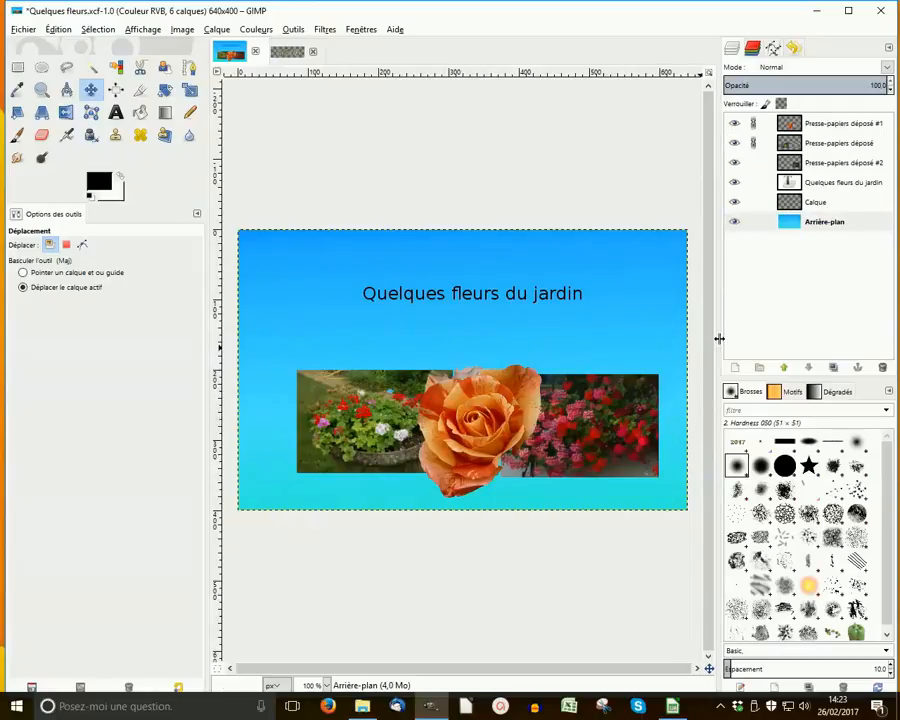
click(793, 127)
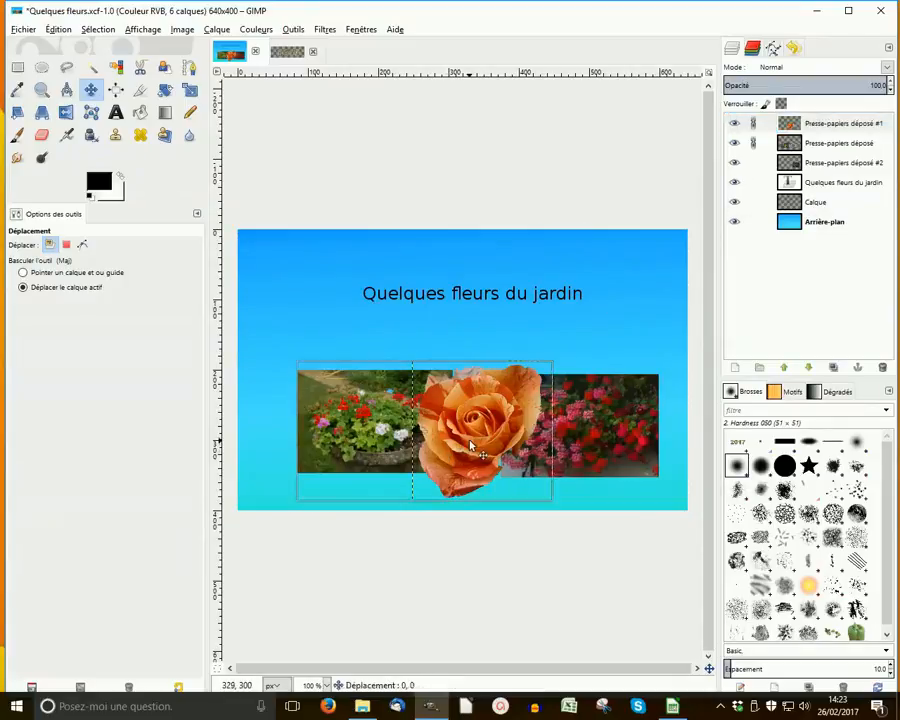
mouse_move(470, 443)
mouse_down()
mouse_move(468, 393)
mouse_move(466, 438)
mouse_up()
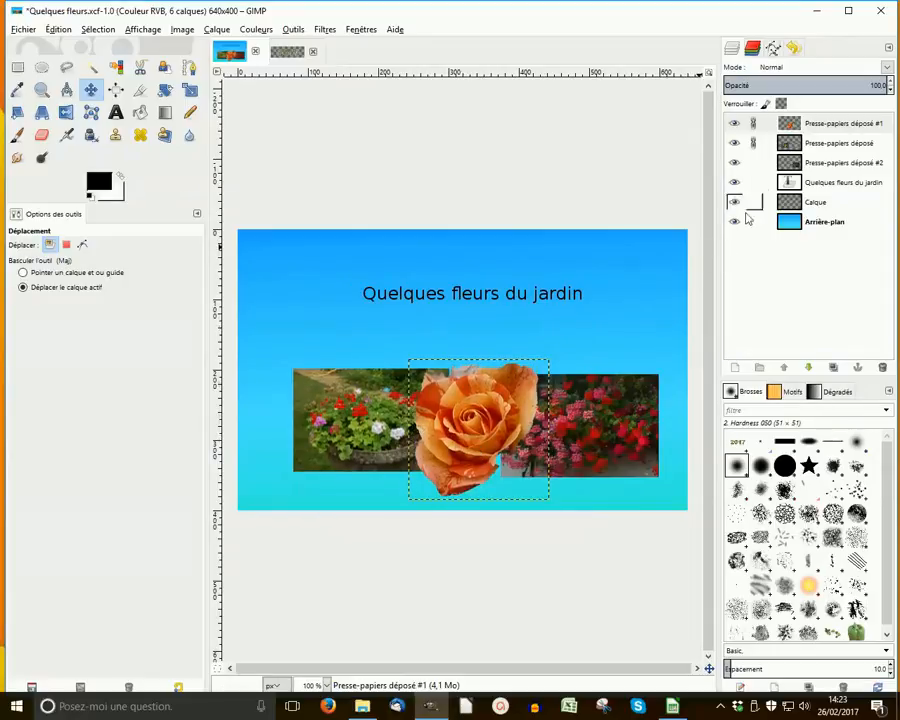
click(756, 165)
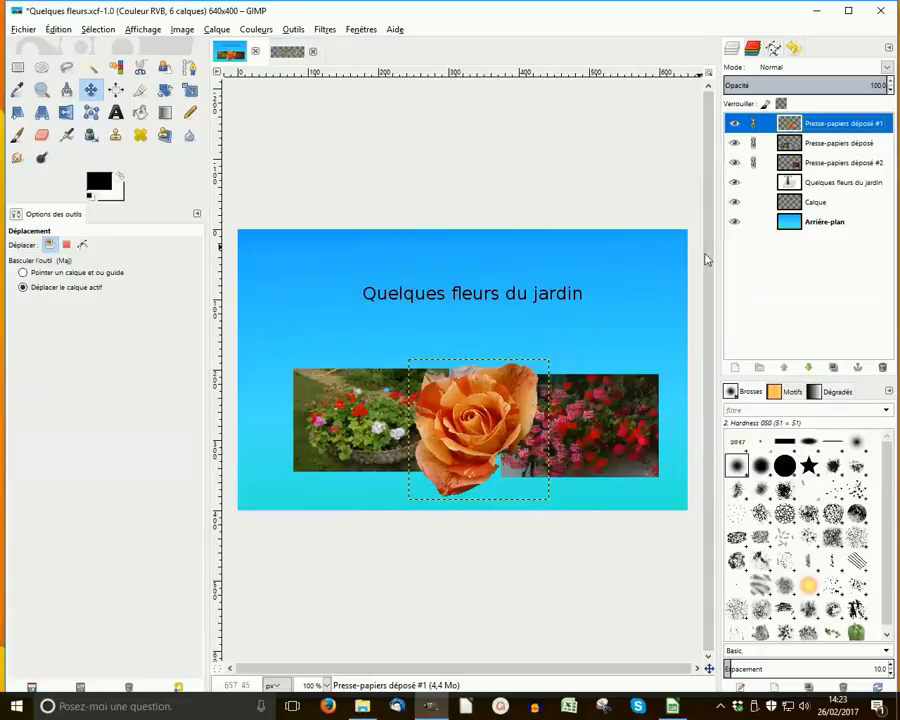
mouse_move(499, 443)
mouse_down()
mouse_move(498, 395)
mouse_move(494, 444)
mouse_up()
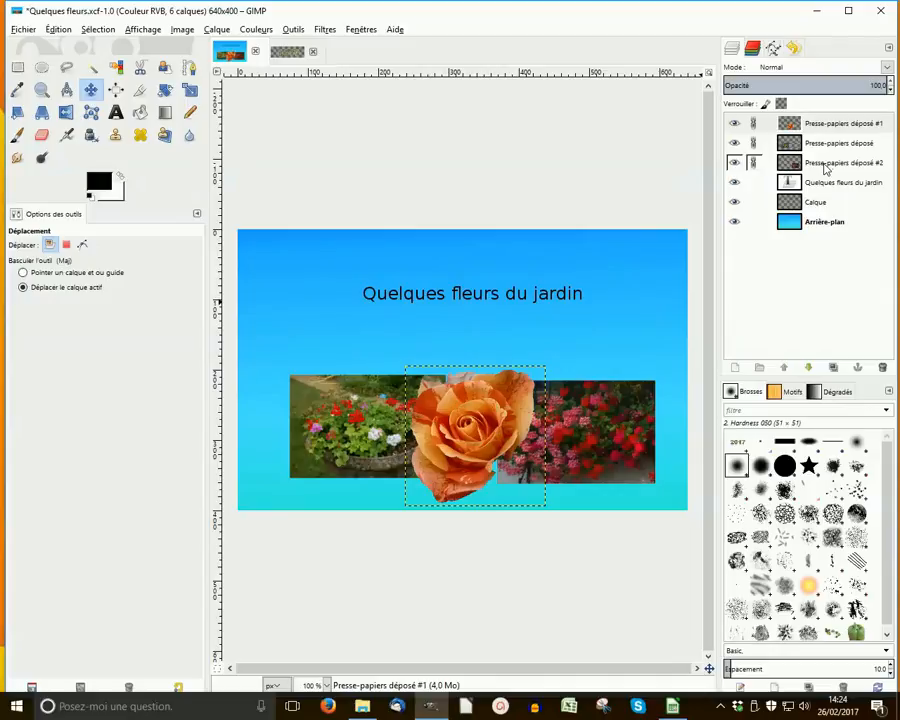
Step: Rename the layer Presse-papiers déposé #2 as "fleurs"
click(825, 166)
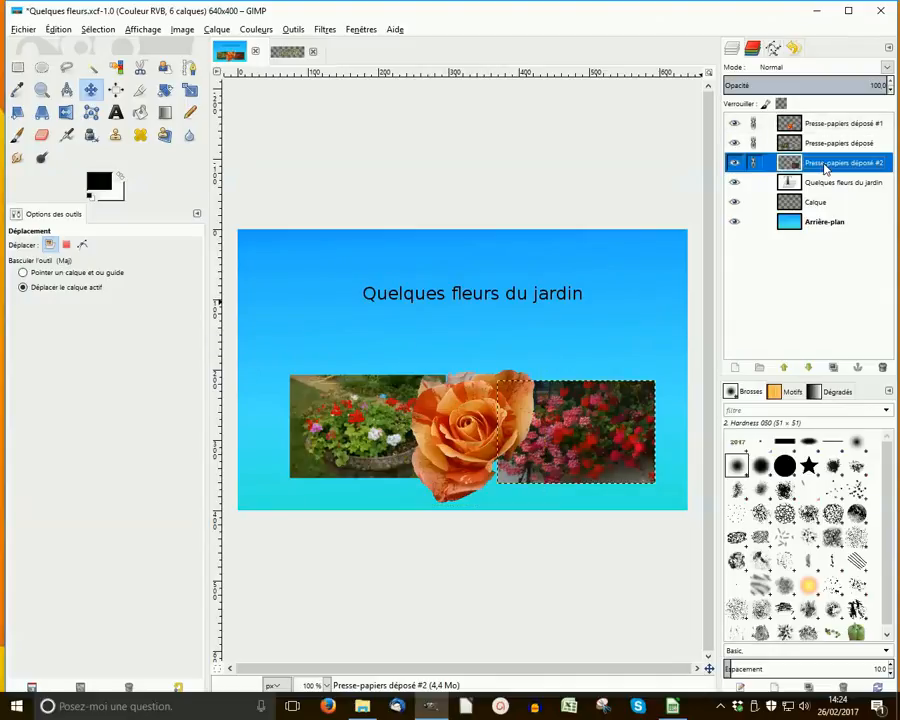
double_click(825, 166)
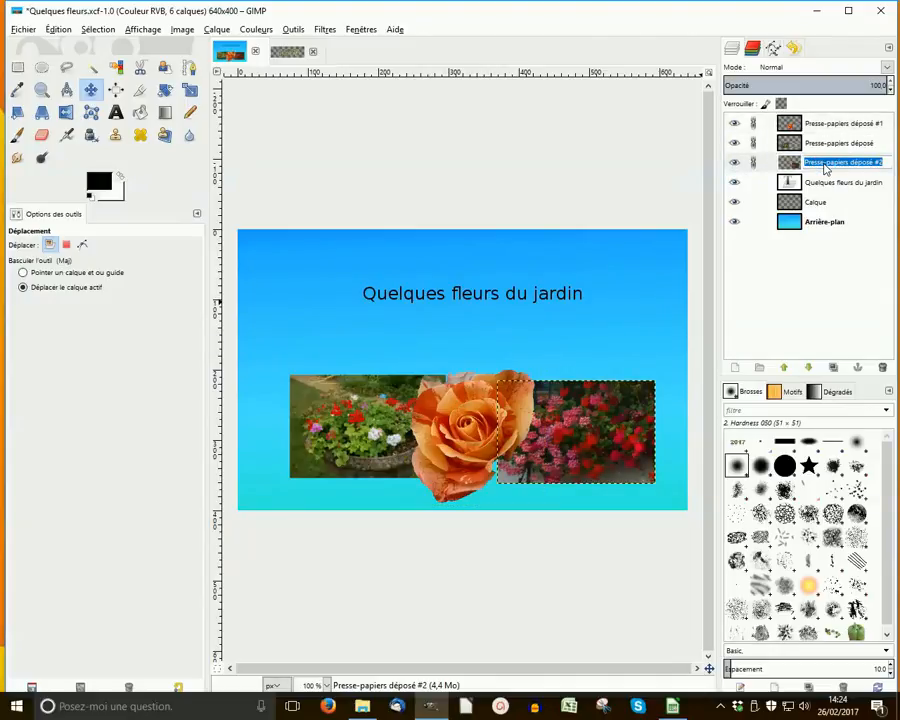
text(fle)
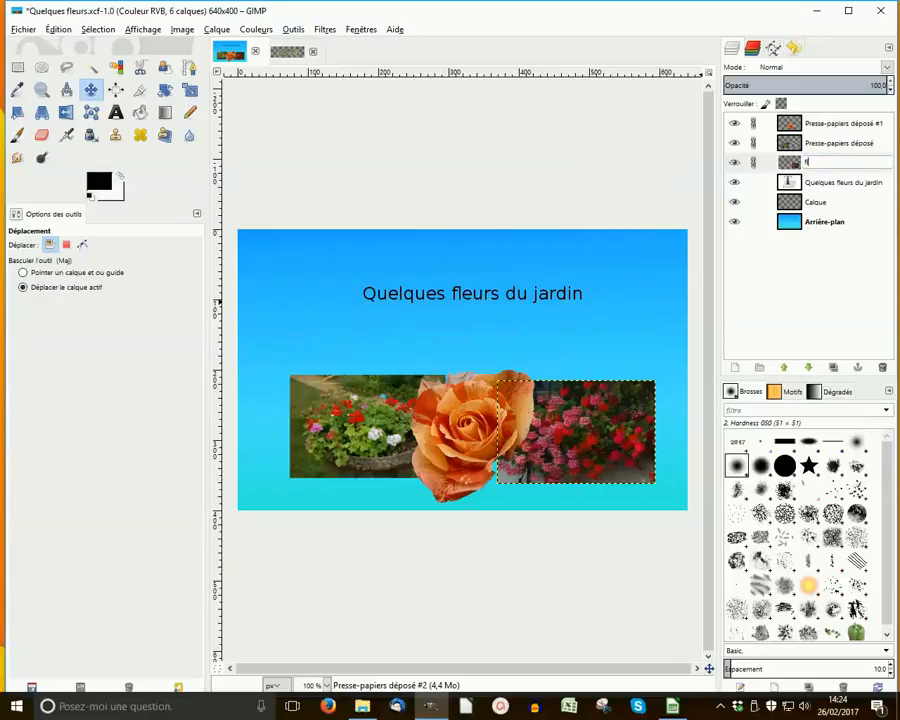
text(urs)
key(Return)
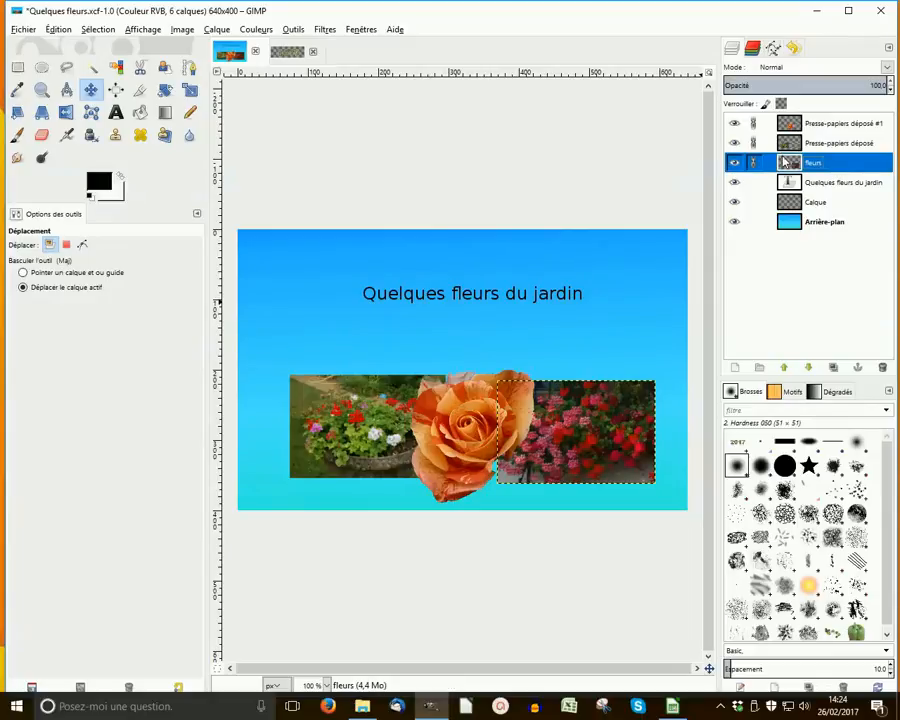
Step: Change the name of the fleurs layer to "rose" through its layer attributes
right_click(787, 162)
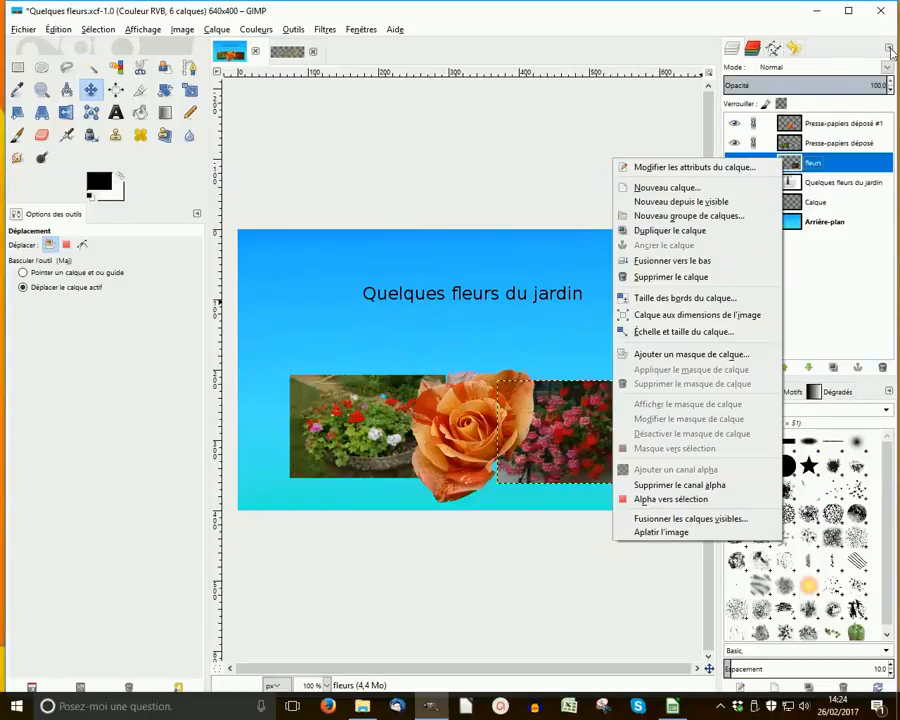
click(889, 50)
click(889, 50)
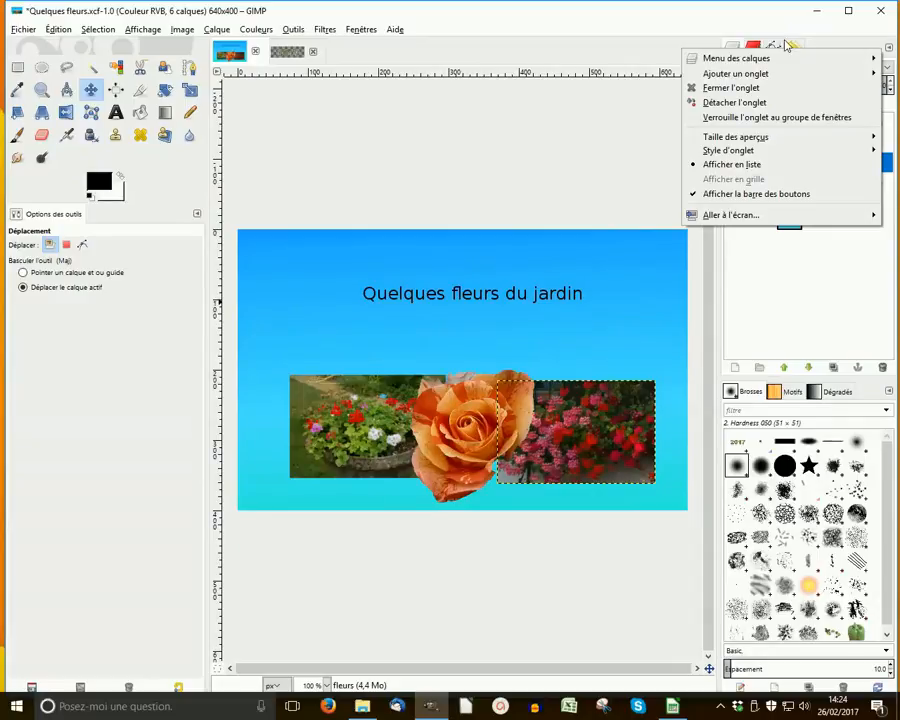
mouse_move(785, 57)
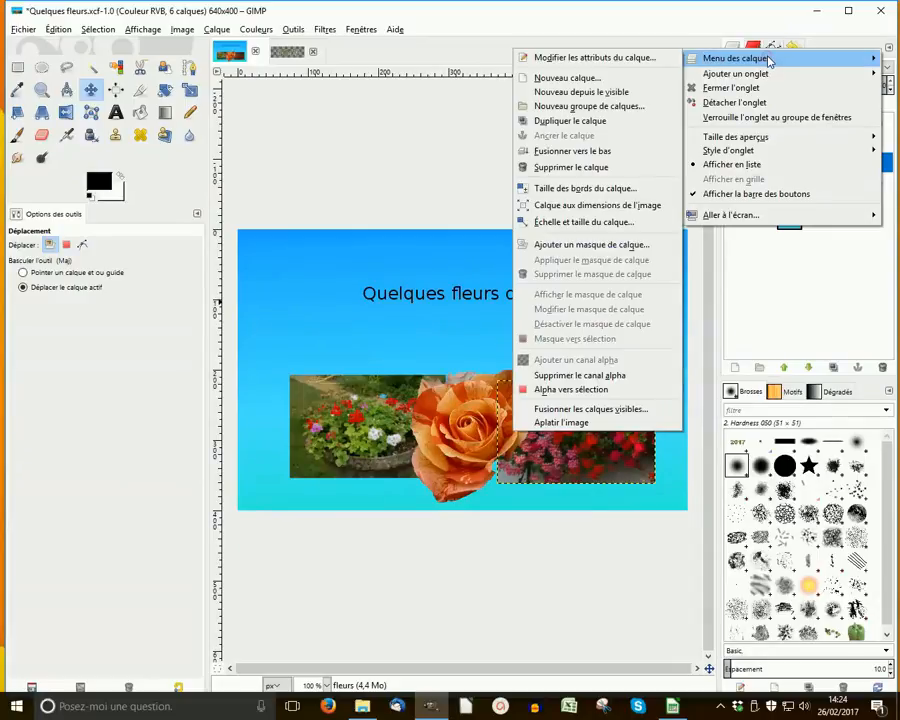
click(616, 58)
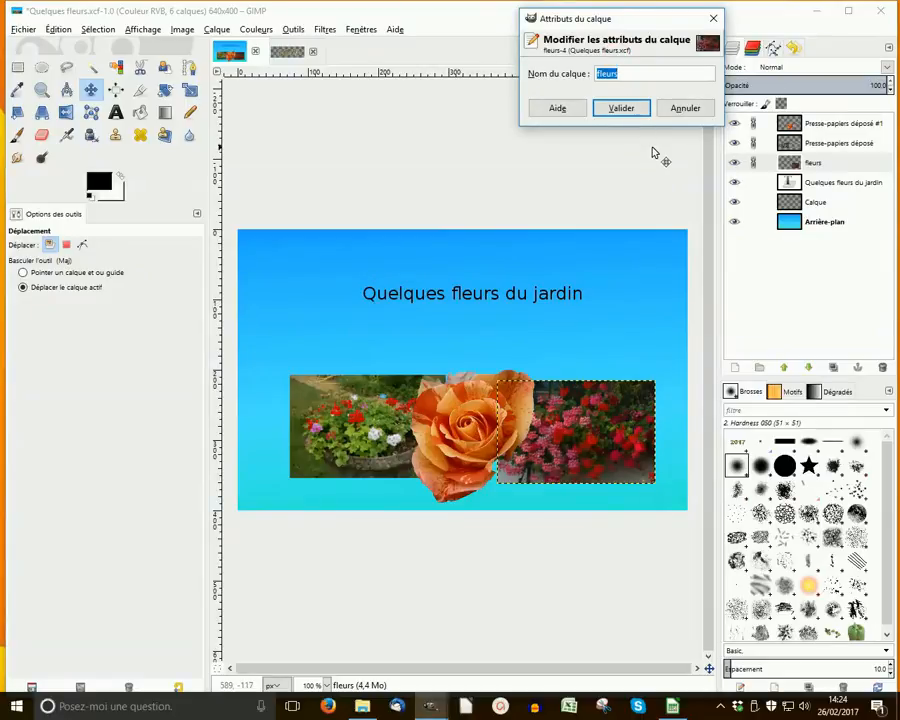
click(795, 125)
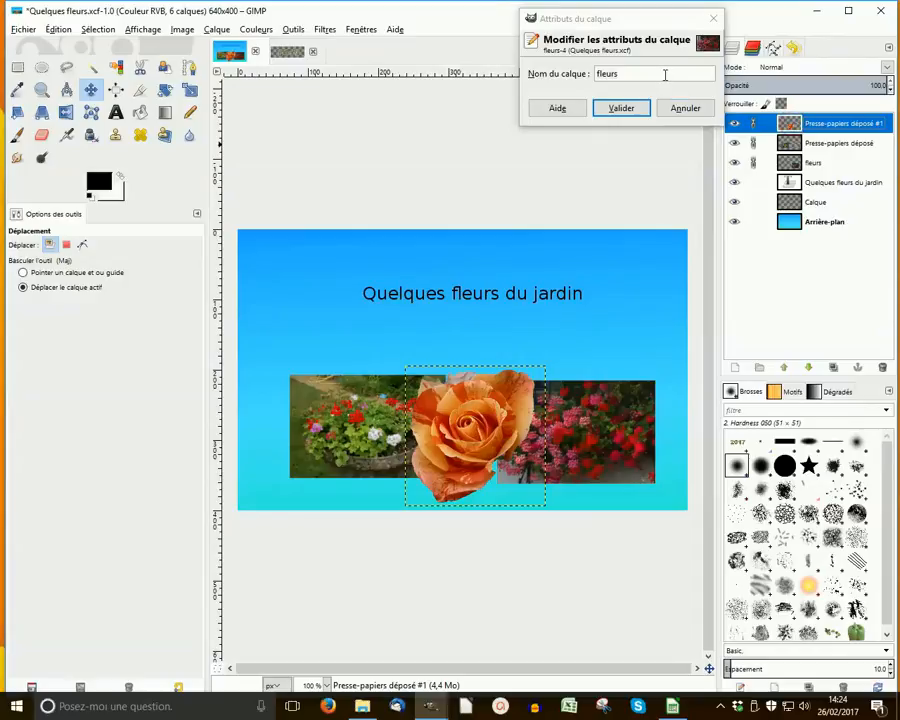
click(632, 72)
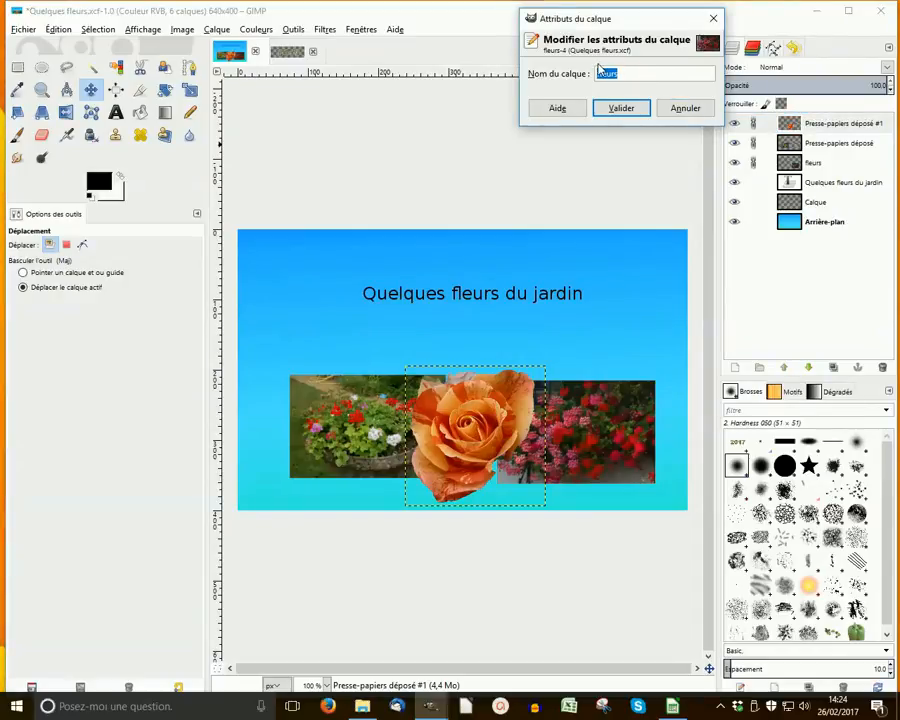
key(BackSpace)
text(rose)
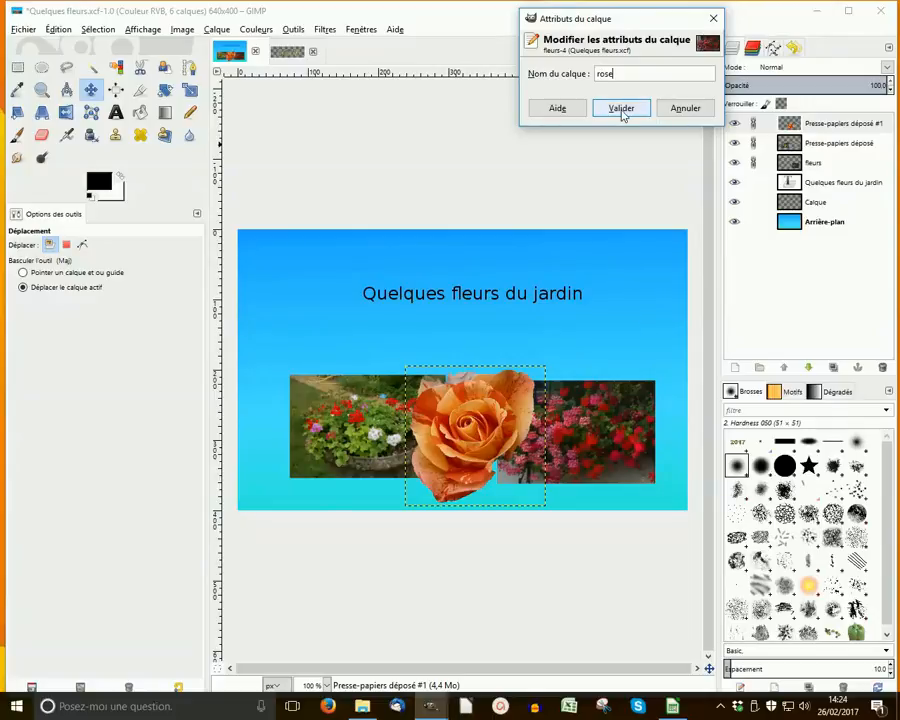
click(621, 108)
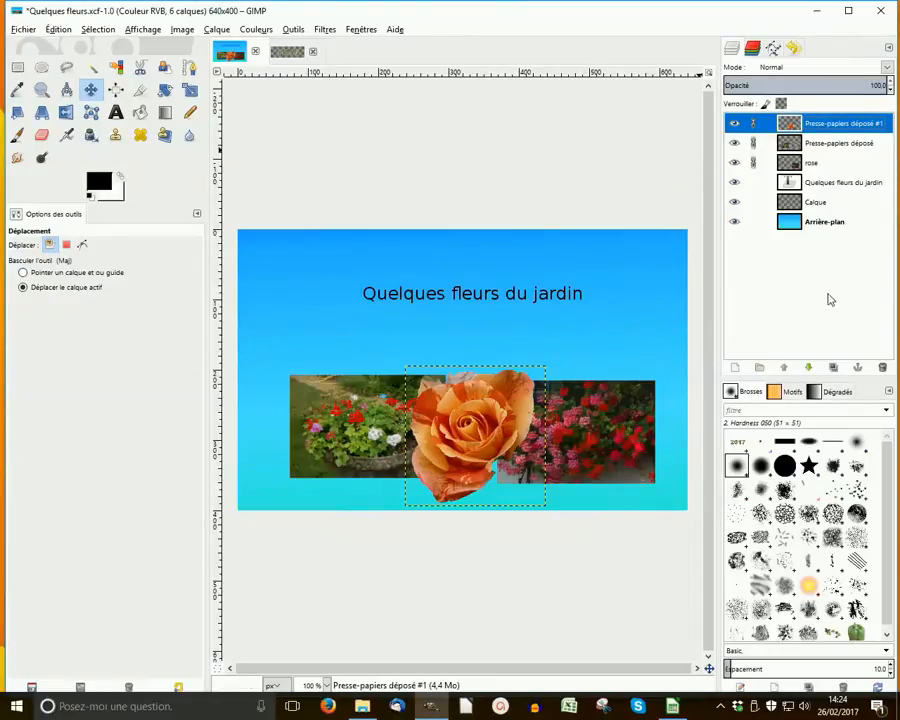
Step: Set the preview size of the layer thumbnails to Très grand
click(889, 48)
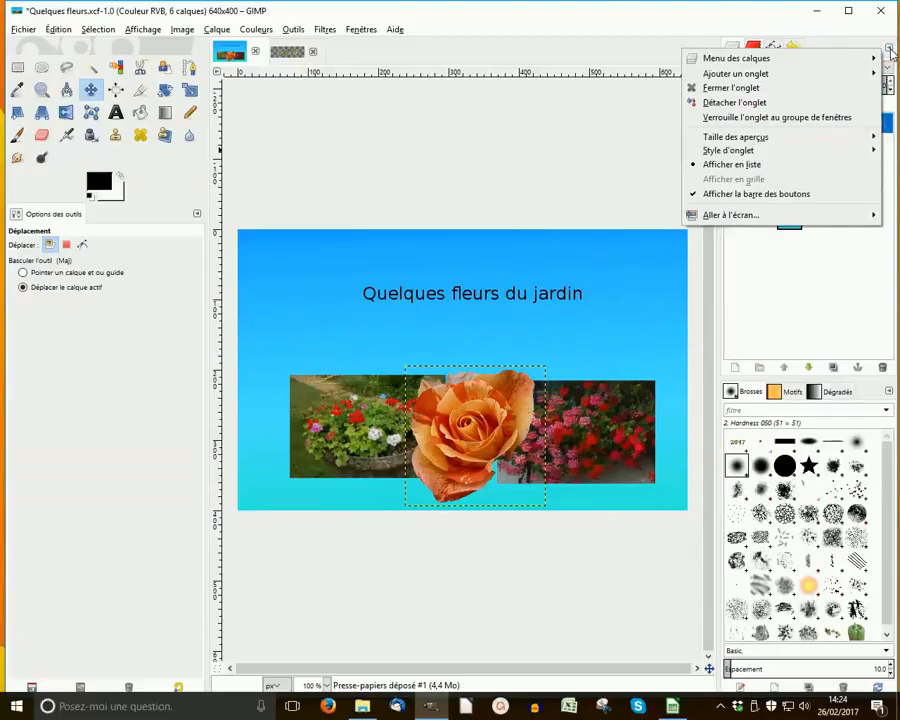
mouse_move(792, 140)
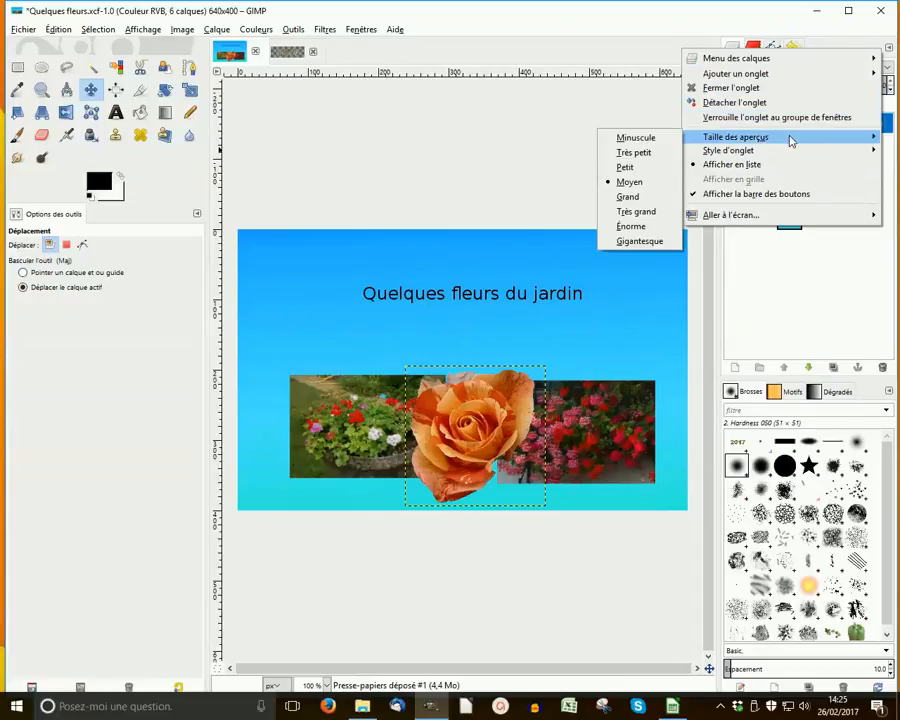
click(634, 213)
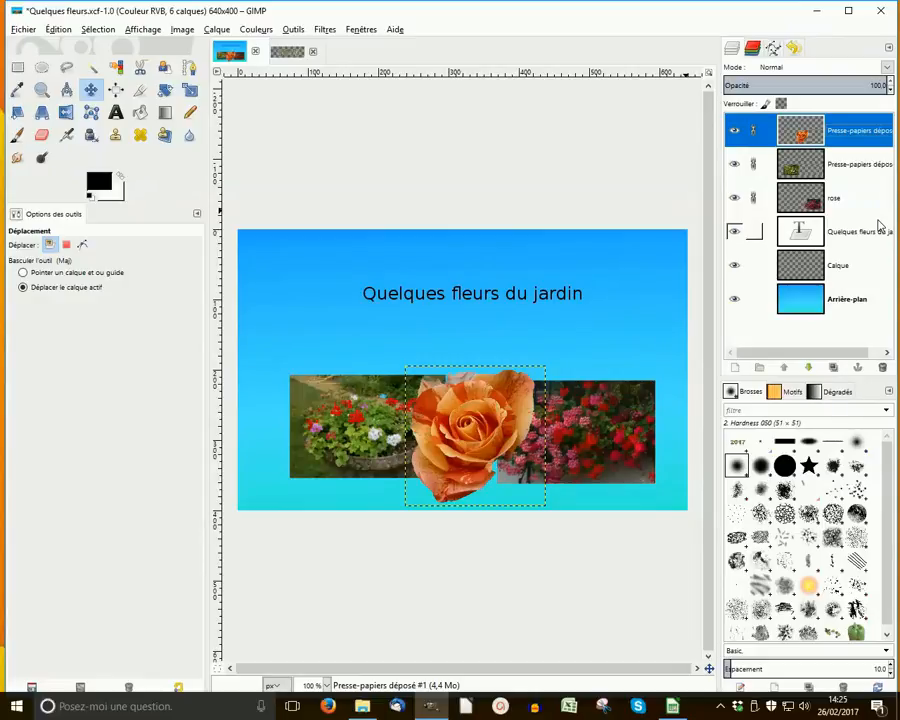
Step: Try the Icône et texte and Texte tab styles for the layers dialog and return to Icône
click(890, 48)
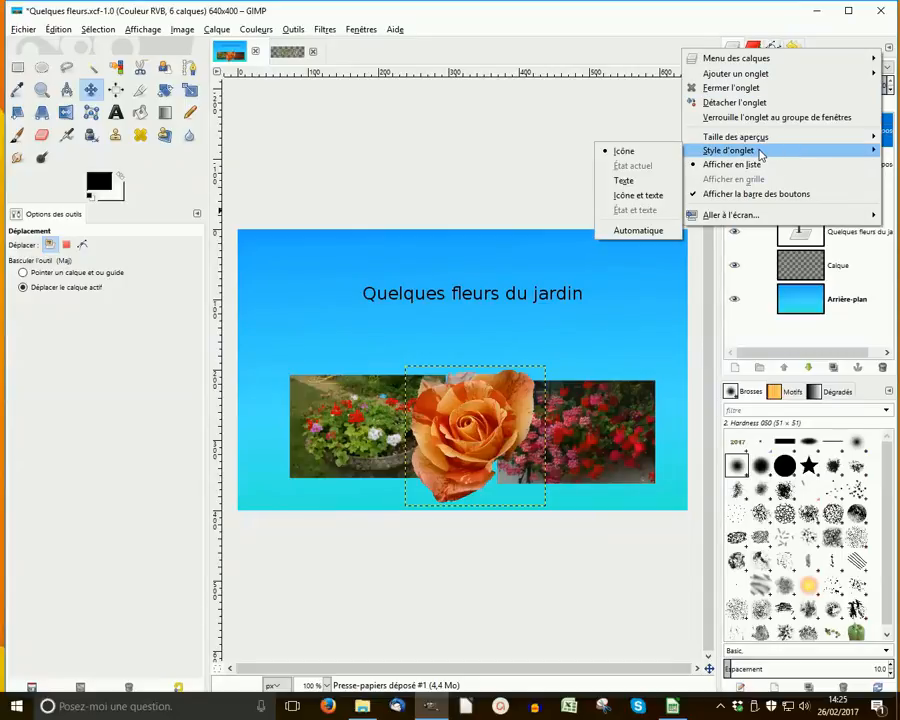
mouse_move(762, 153)
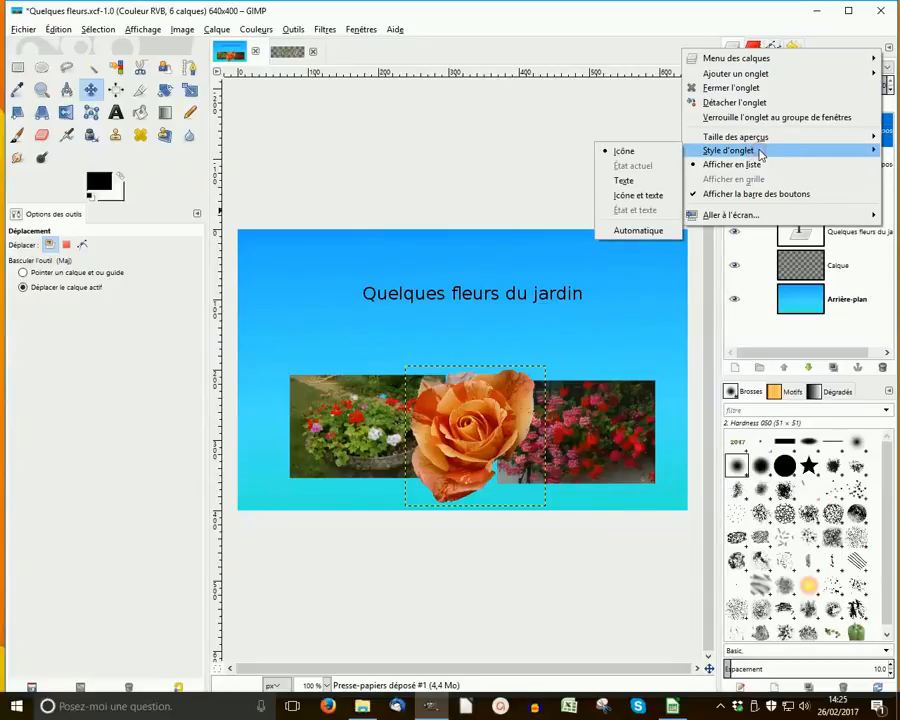
click(637, 196)
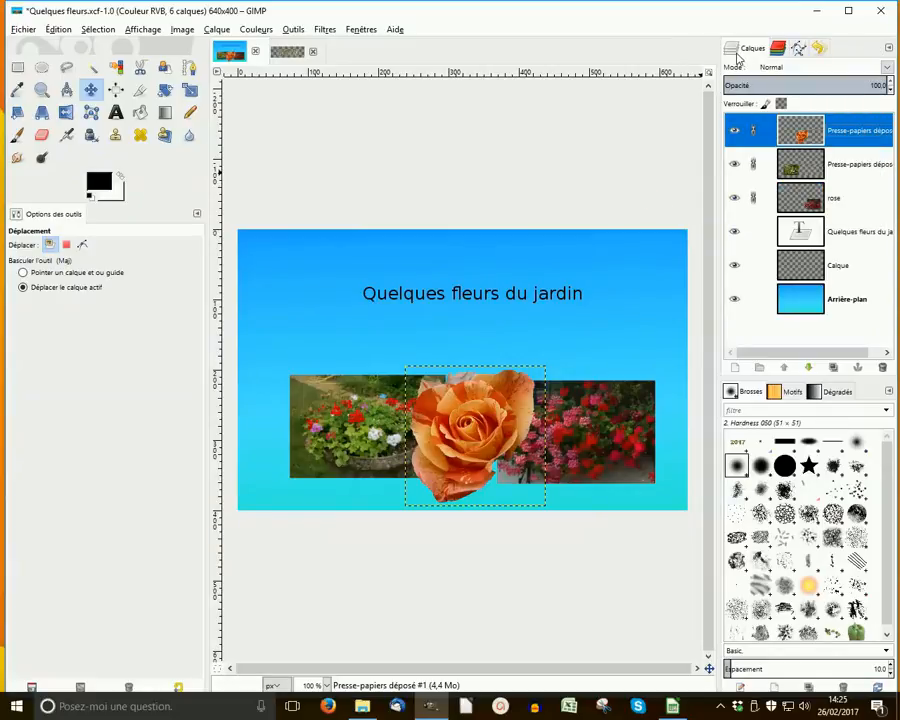
click(889, 47)
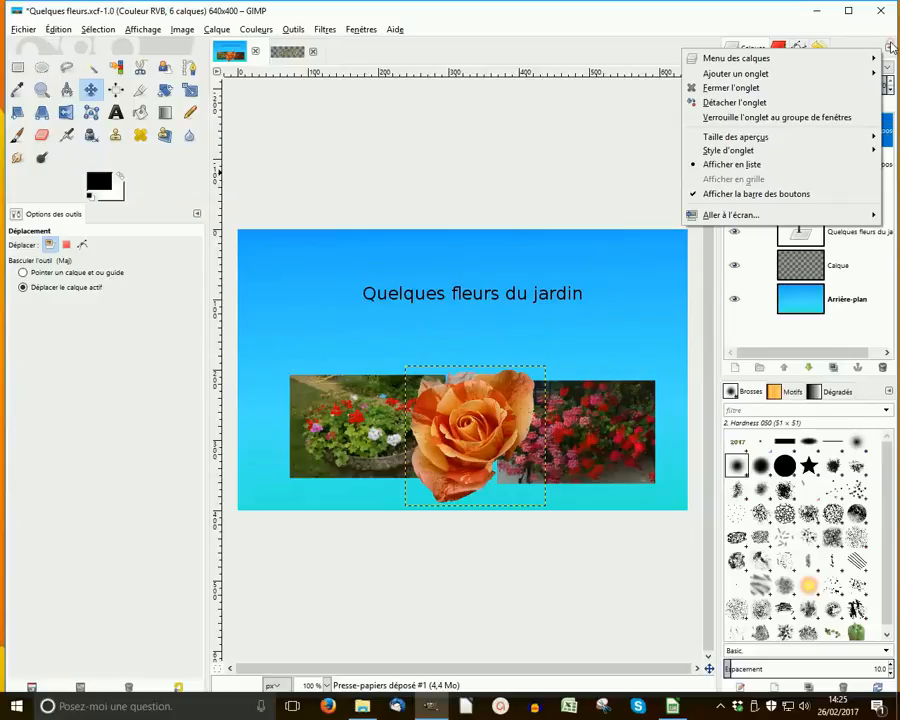
click(757, 150)
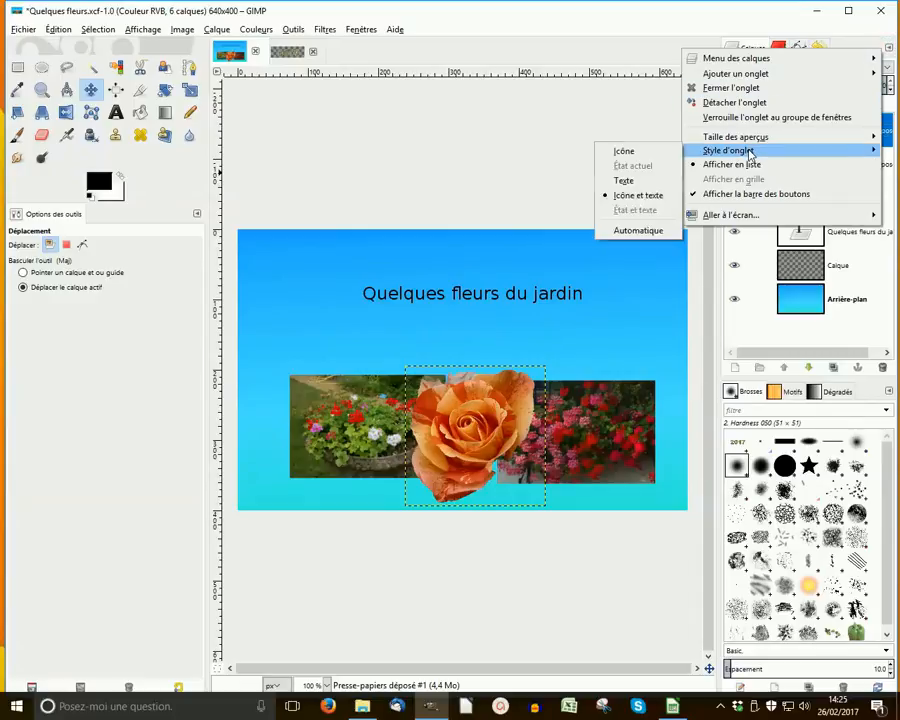
click(648, 182)
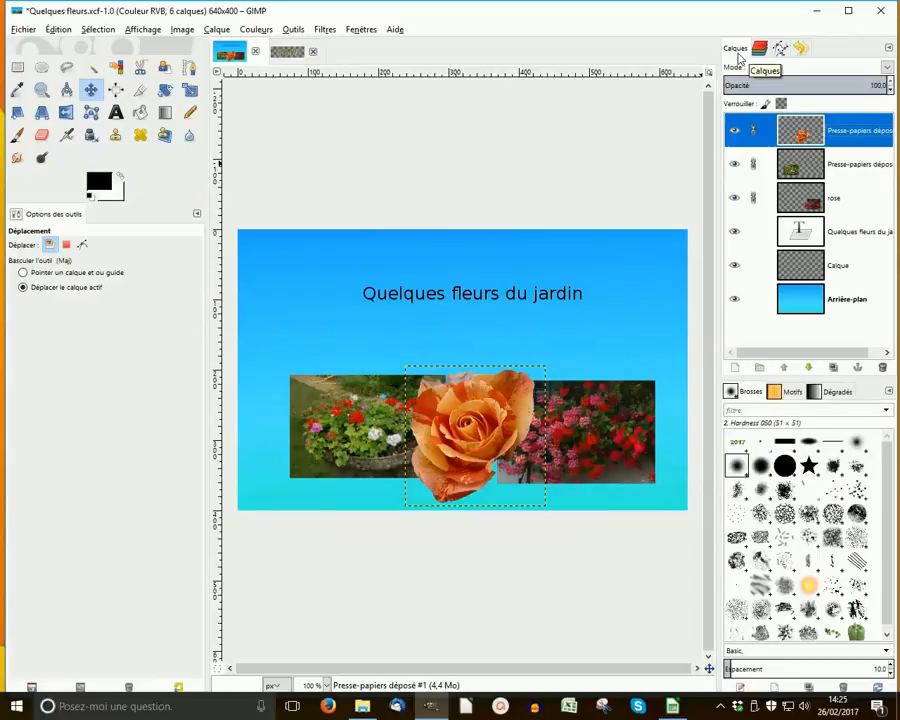
click(888, 47)
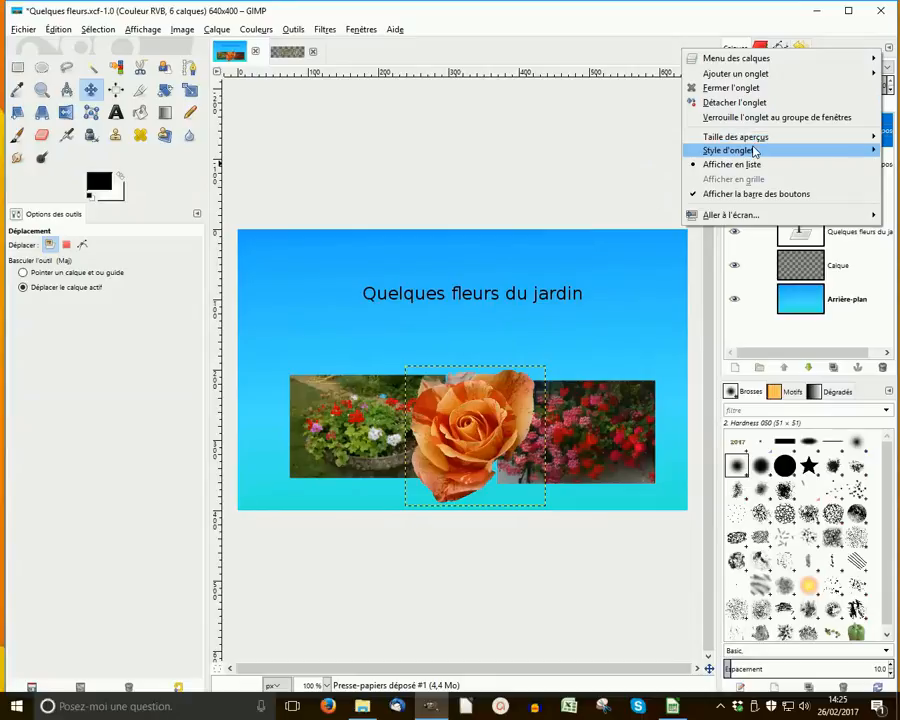
mouse_move(746, 150)
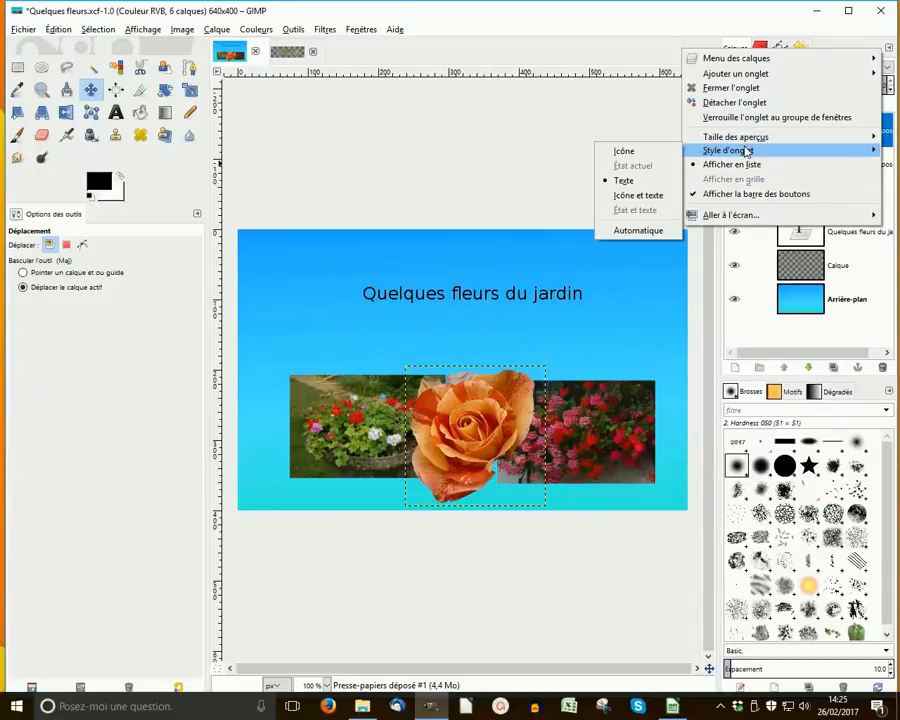
click(624, 151)
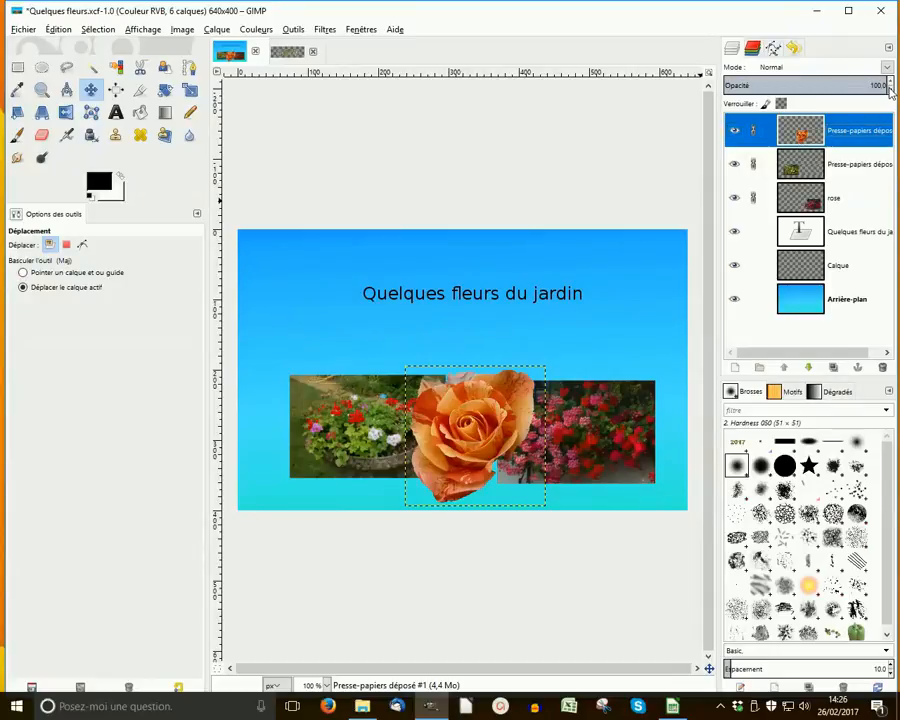
Step: Lower the opacity of the orange rose's layer, Presse-papiers déposé #1, to 0
drag(889, 89, 891, 90)
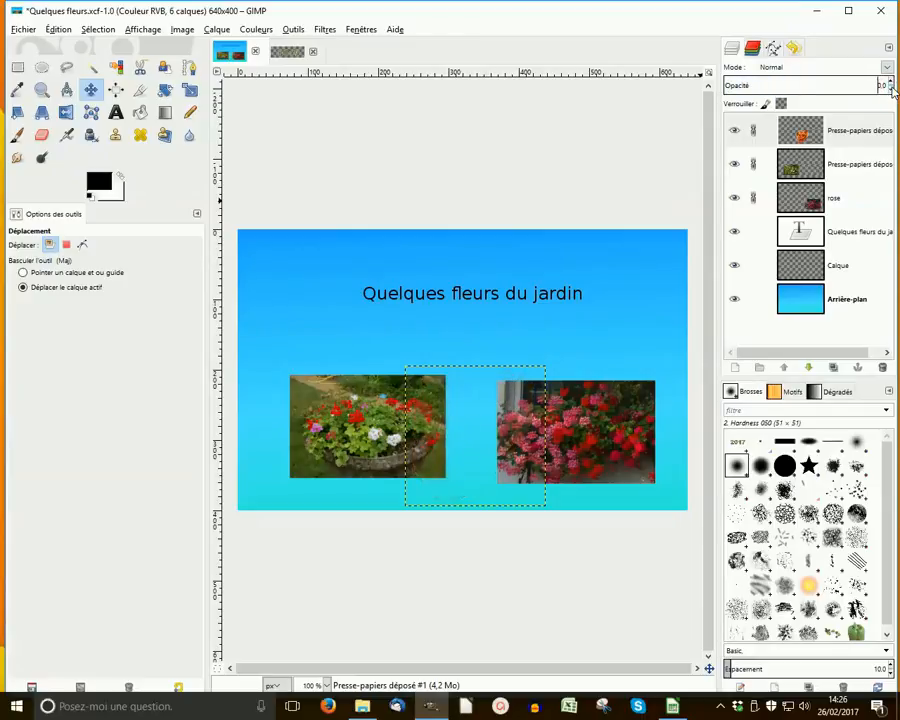
Step: Raise the opacity of the orange rose's layer, Presse-papiers déposé #1, back to 100
click(811, 304)
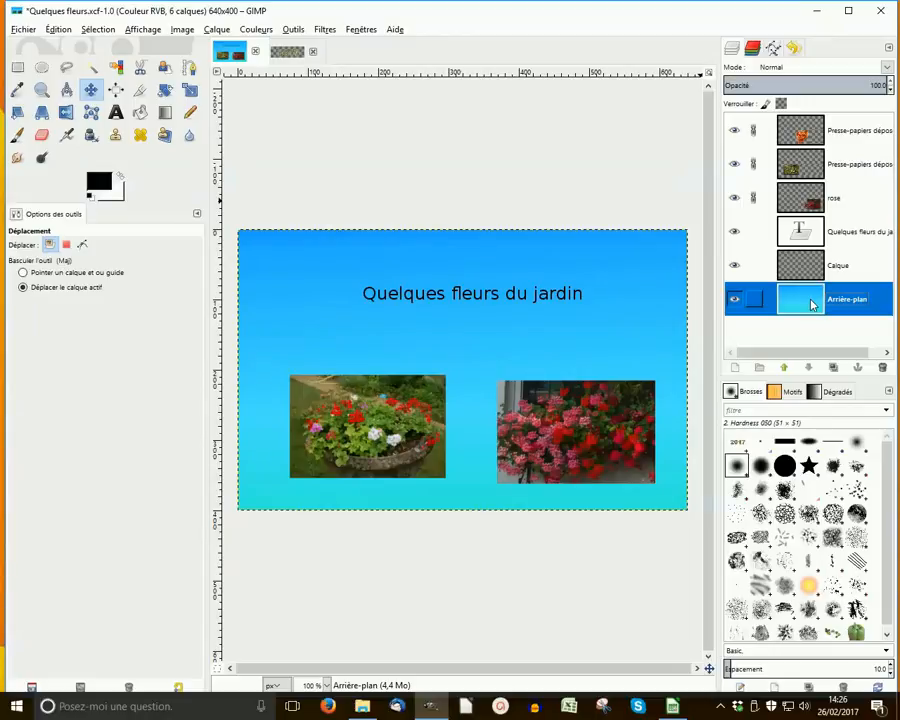
click(800, 141)
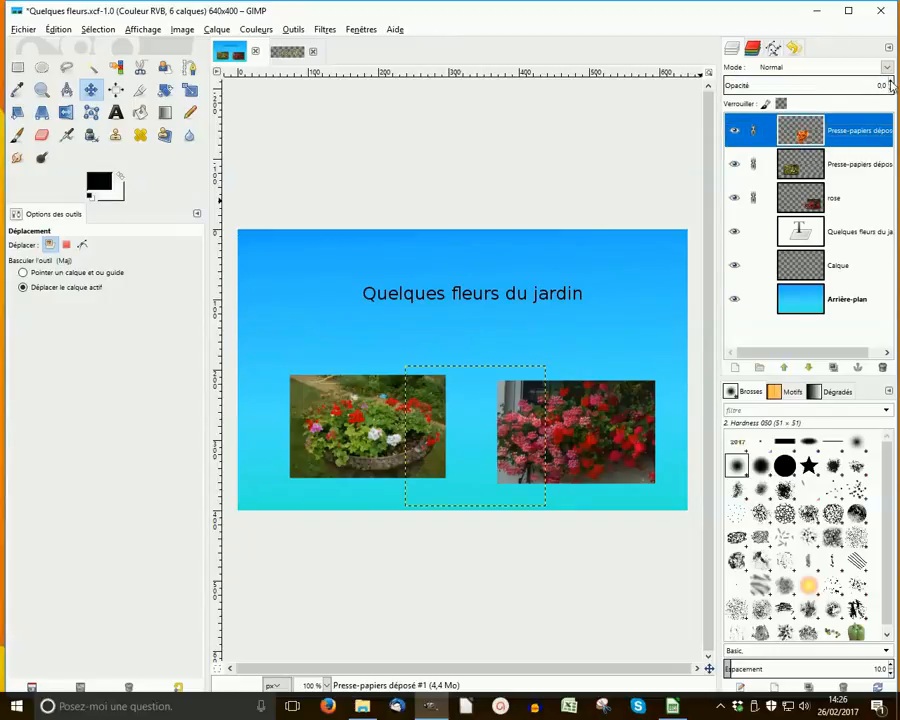
drag(890, 85, 890, 85)
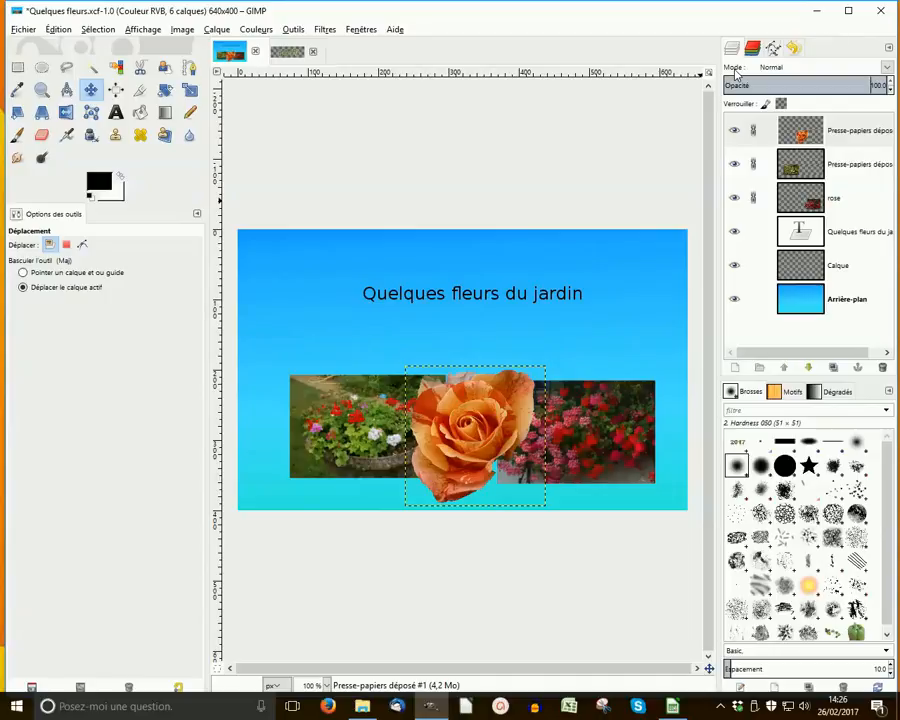
Step: Try the Multiplier blend mode on the orange rose's layer and return it to Normal
click(886, 67)
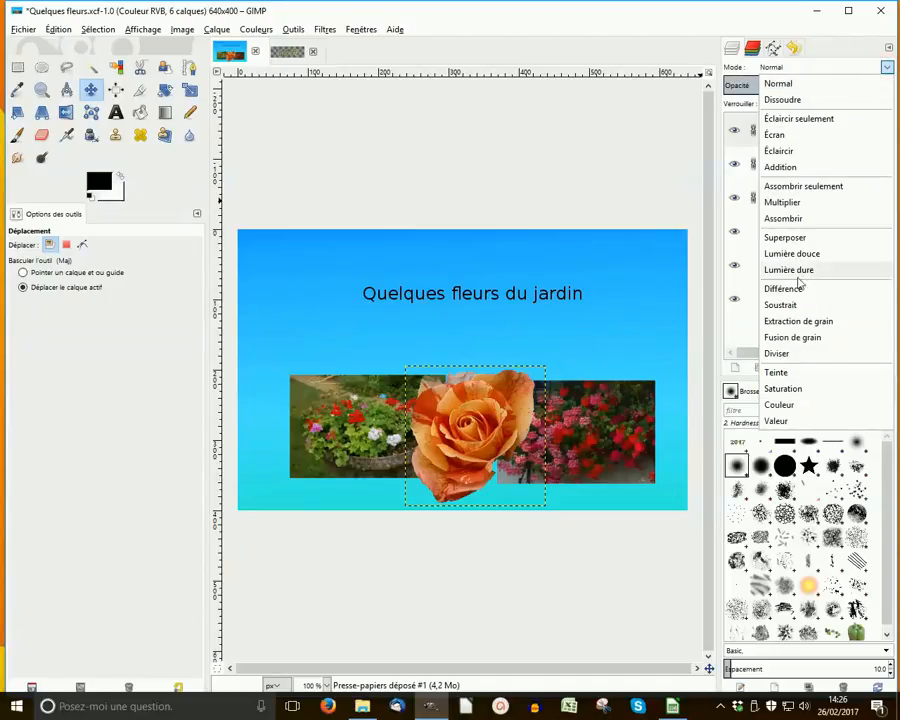
click(800, 203)
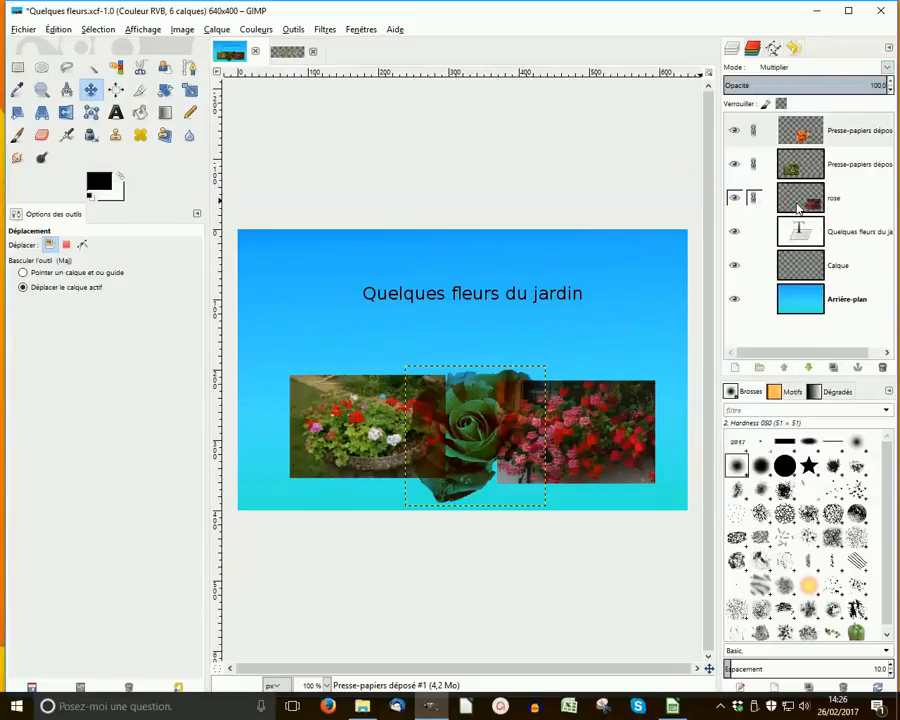
click(886, 67)
click(798, 86)
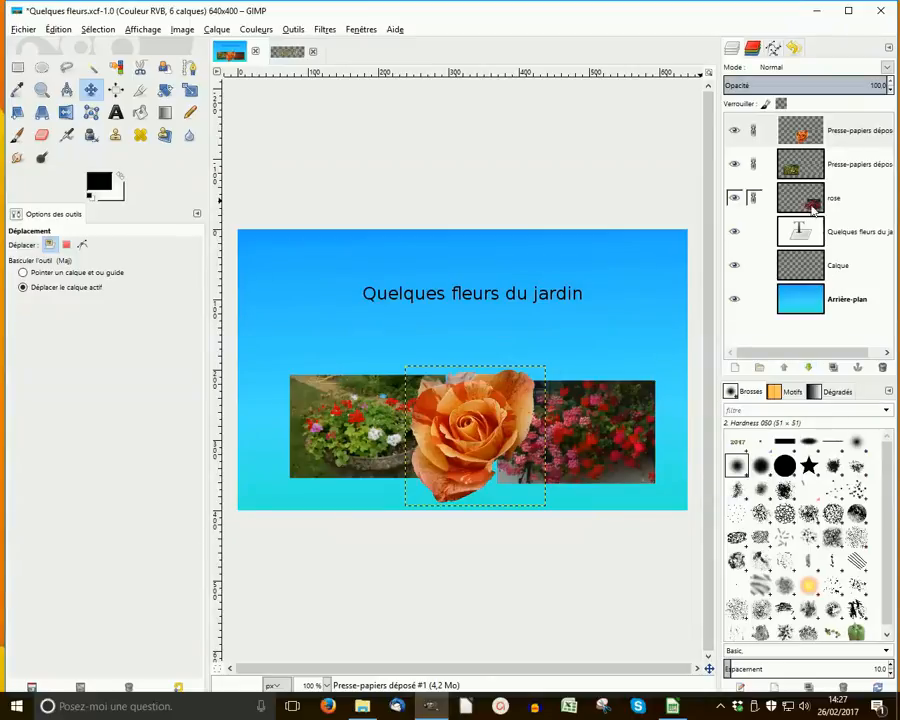
Step: Lower the flower basket layer, Presse-papiers déposé, two positions in the stack and raise it back two positions
click(802, 167)
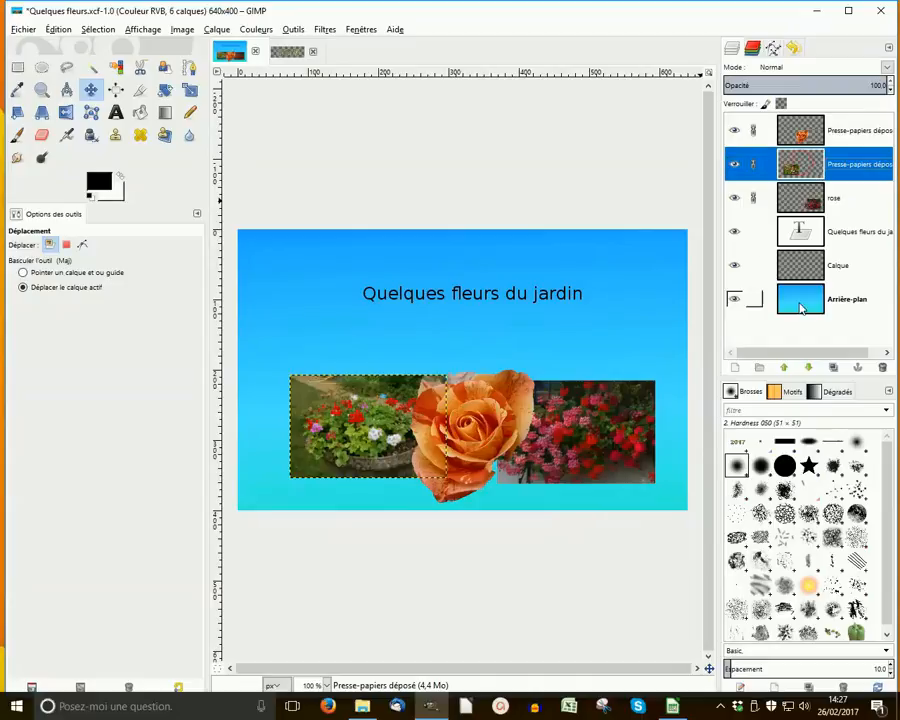
click(810, 369)
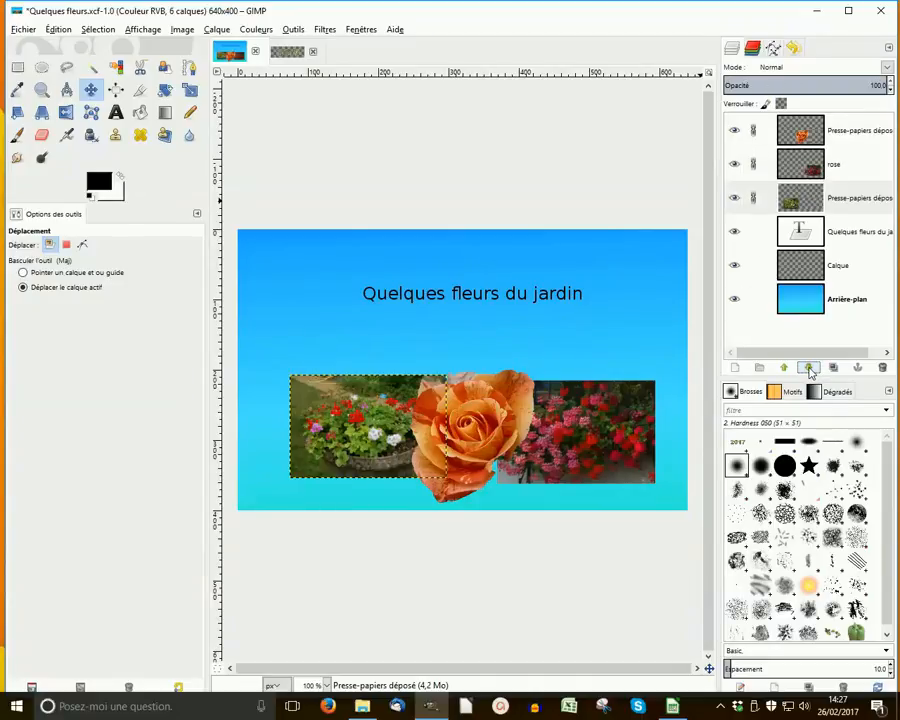
click(810, 370)
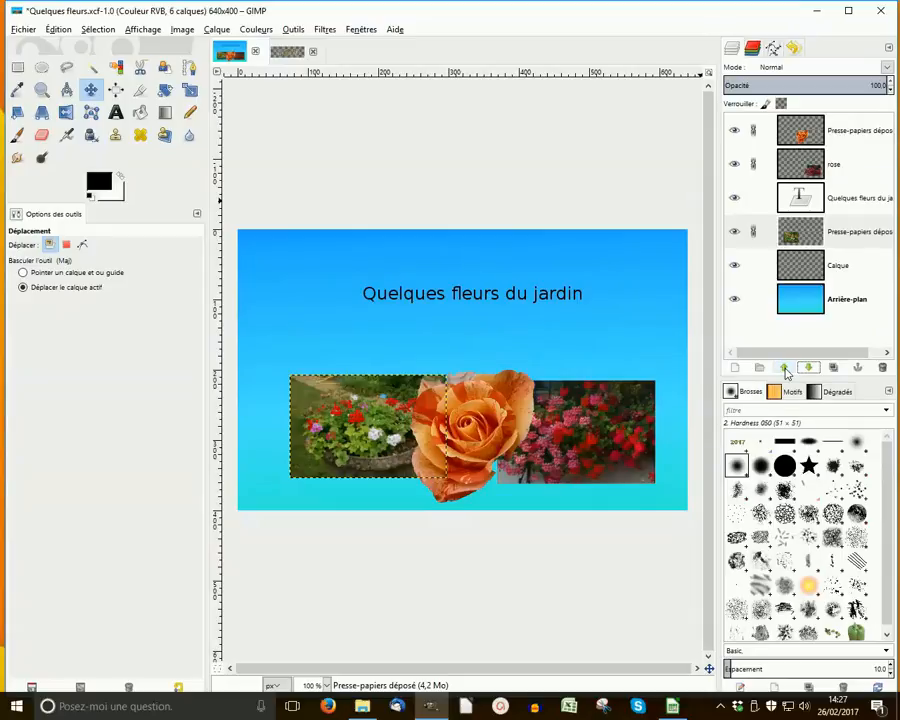
click(784, 369)
click(785, 369)
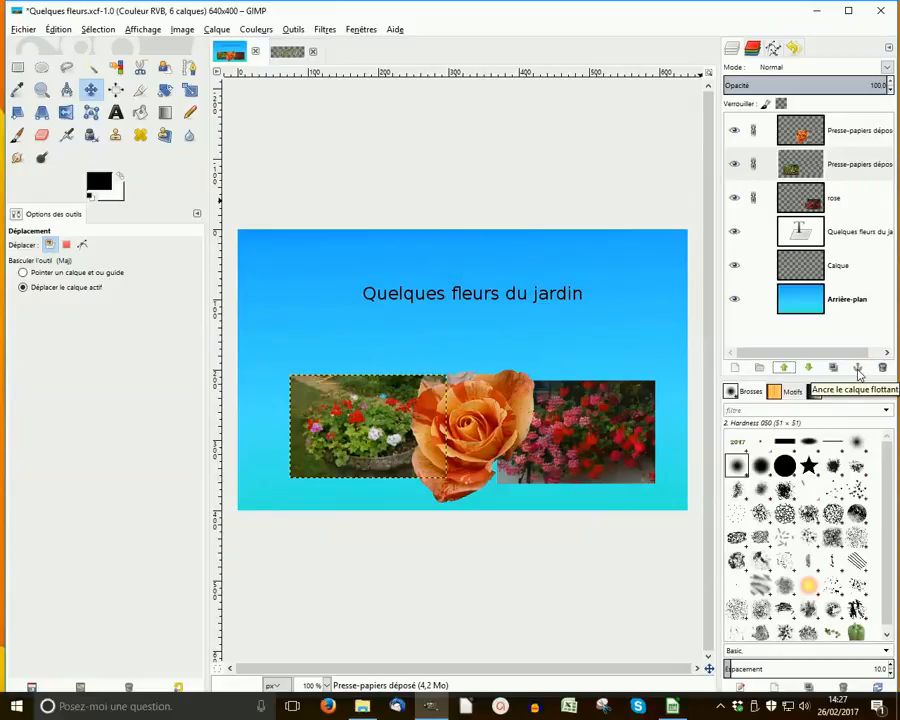
Step: Copy the image from the open 2017 file and return to the Quelques fleurs image
click(288, 53)
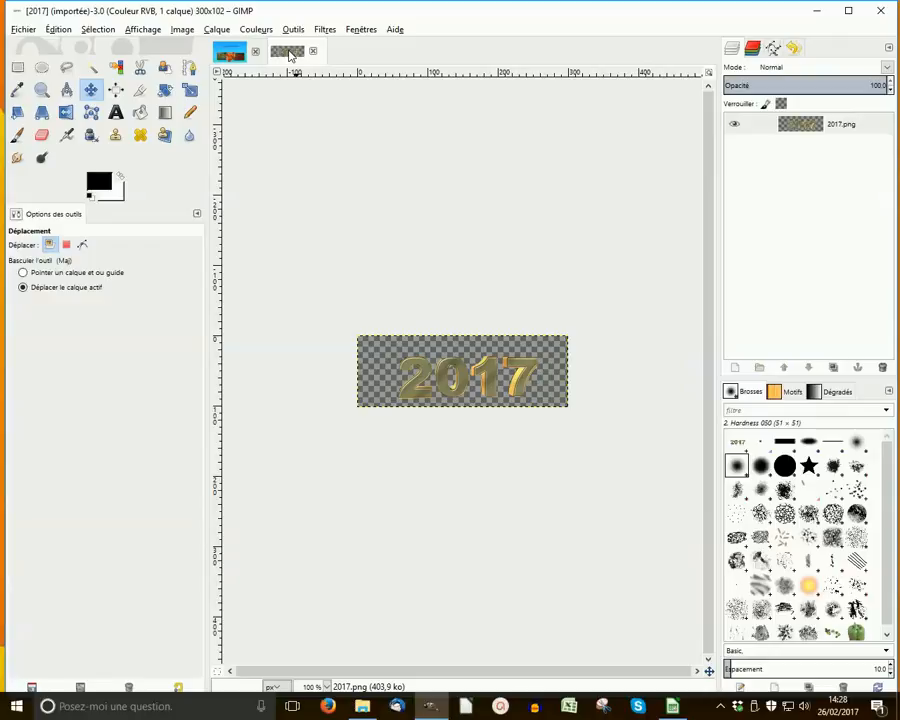
key(ctrl+c)
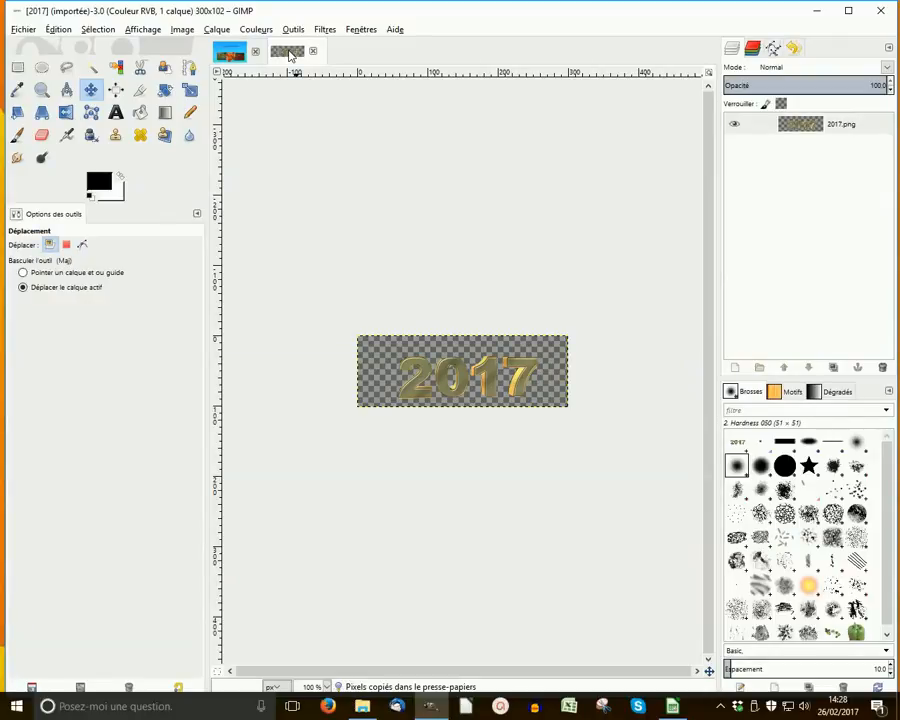
click(229, 56)
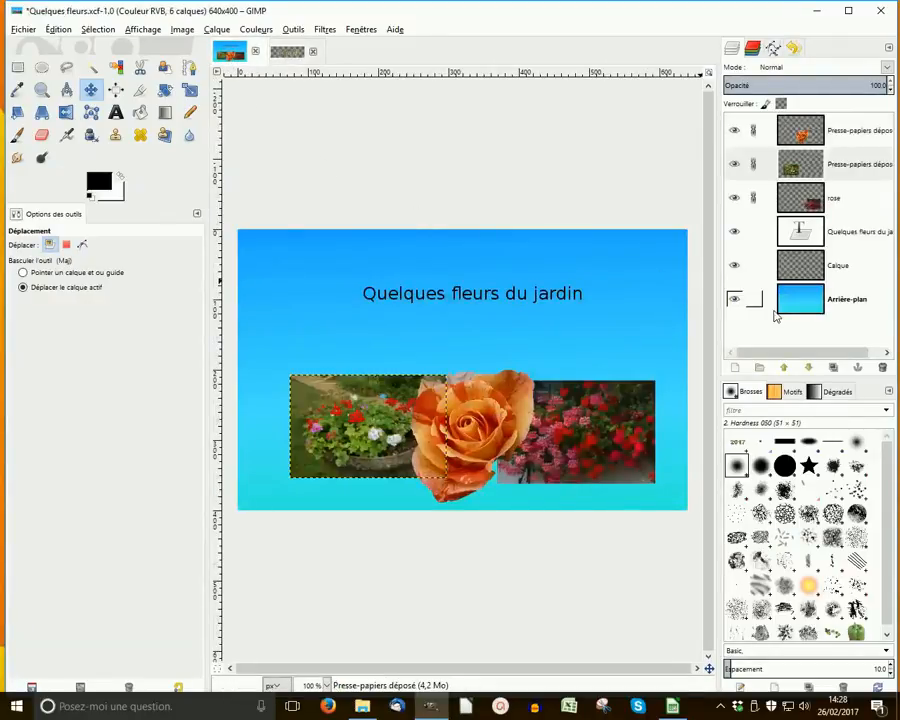
Step: Paste the copied 2017 lettering onto the Arrière-plan layer and anchor the floating selection to it
click(795, 303)
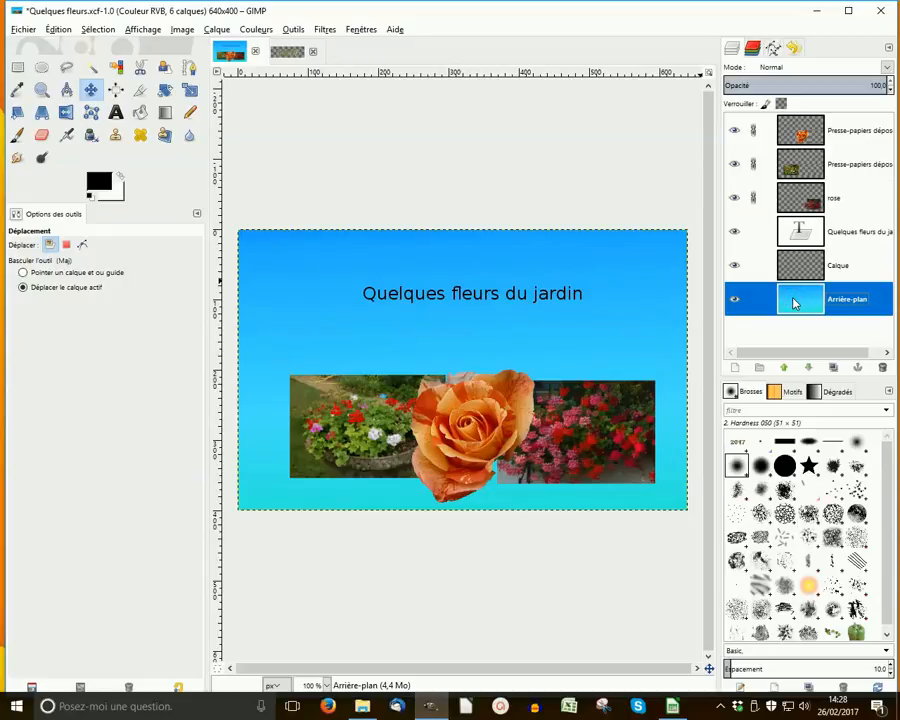
key(ctrl+v)
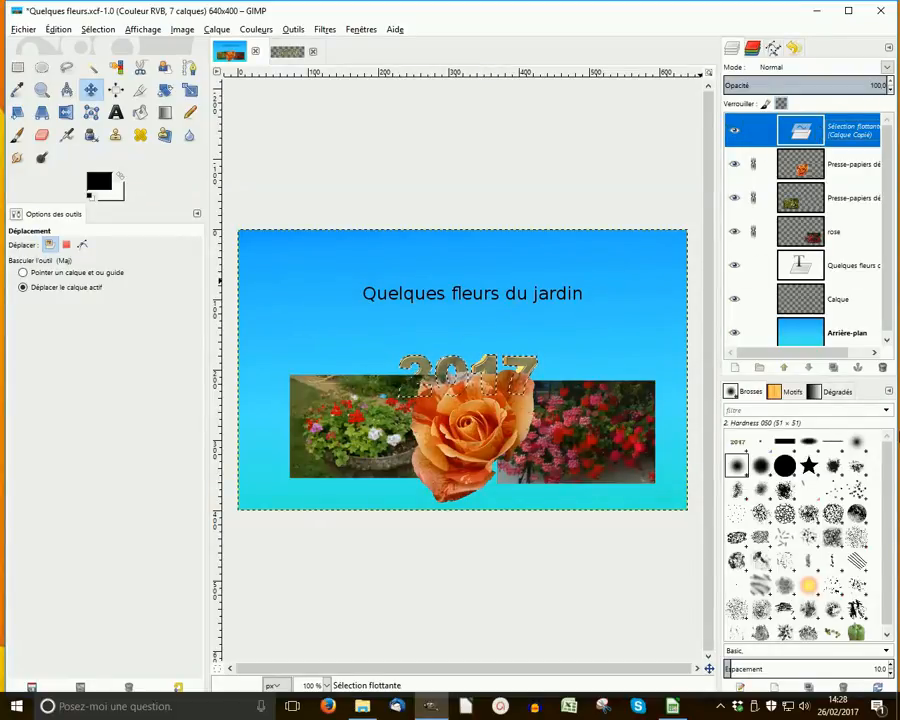
click(858, 370)
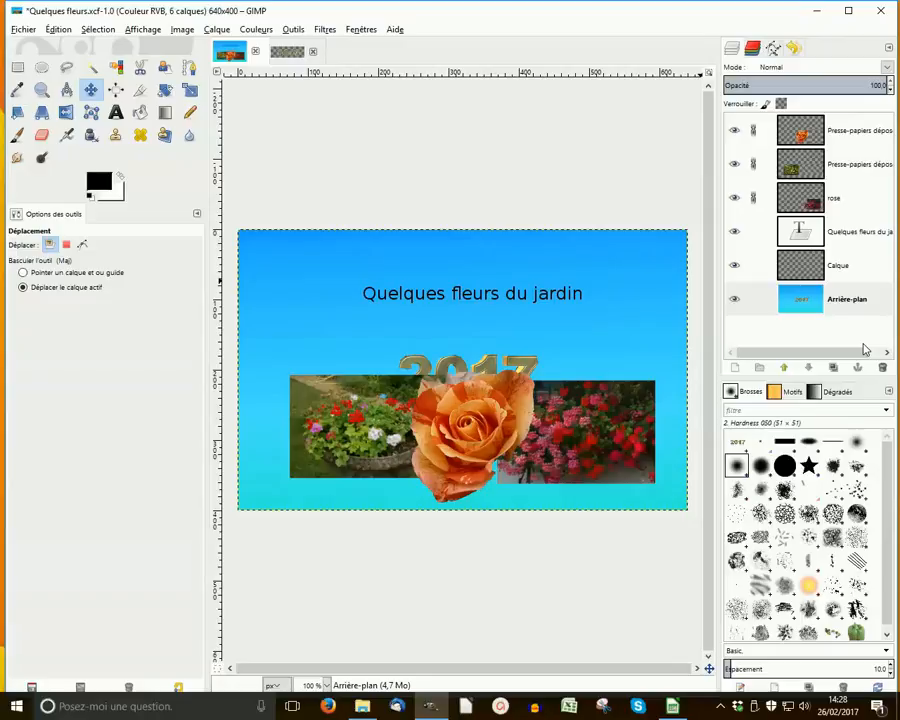
Step: Paste the 2017 lettering again and convert the floating selection into a new layer of its own
key(ctrl+v)
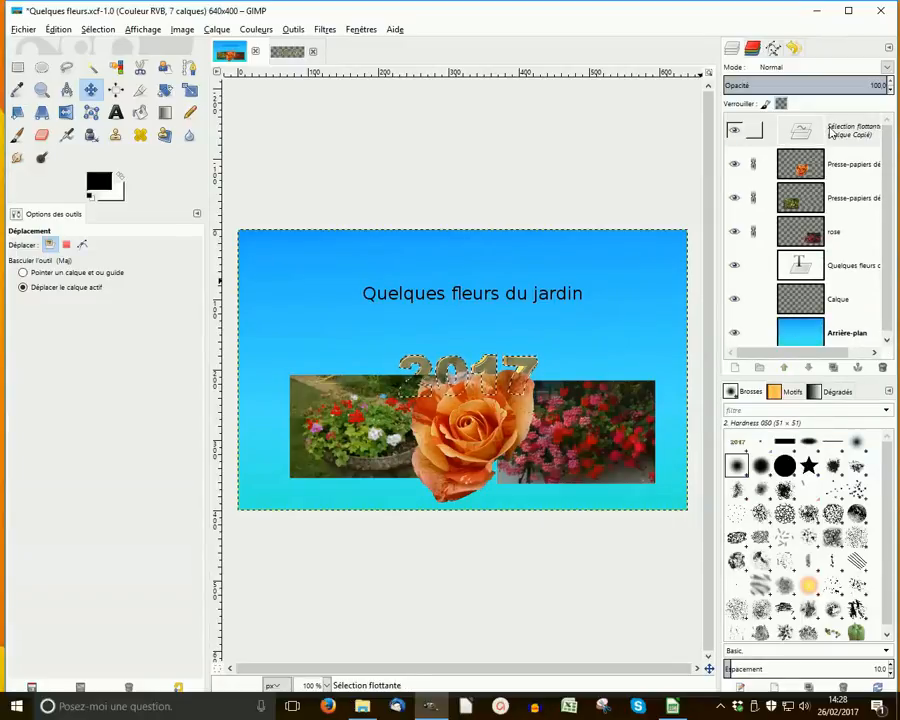
click(737, 369)
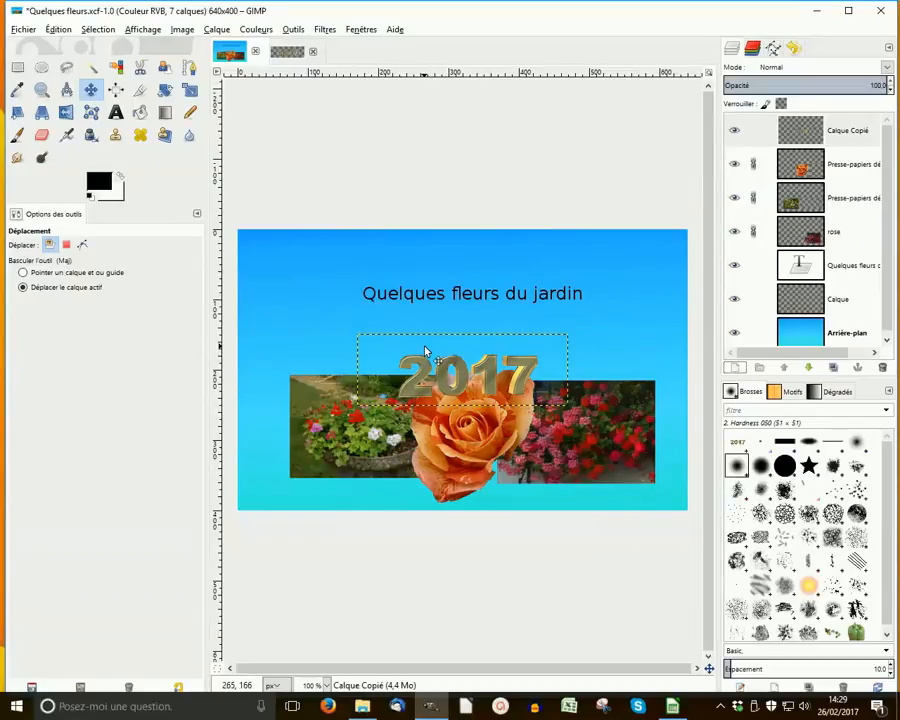
Step: Move the 2017 layer up and to the left, between the title and the orange rose, and minimize the window
drag(421, 347, 393, 320)
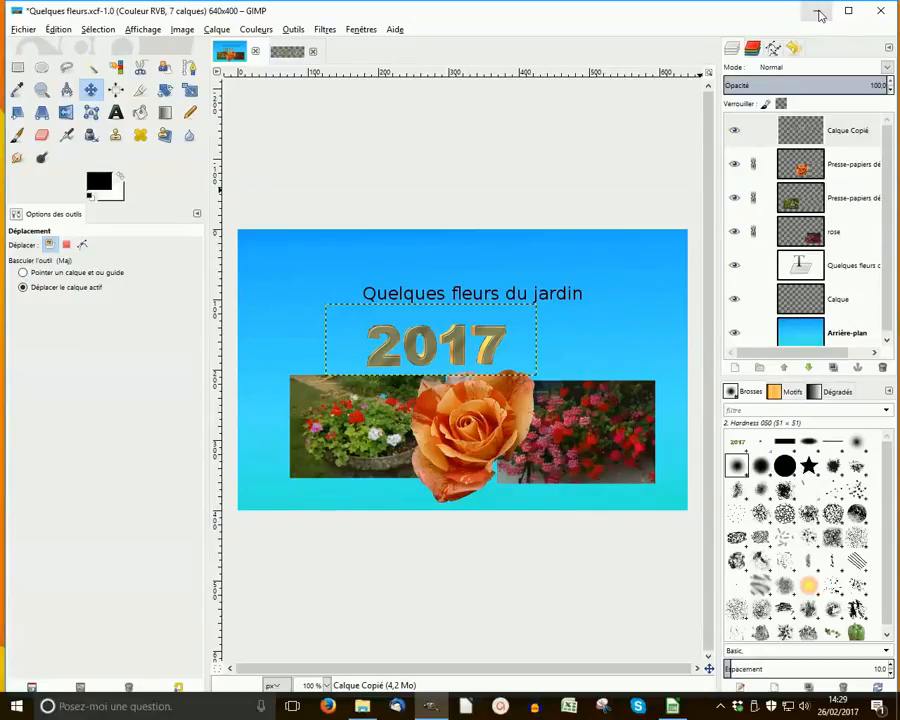
click(818, 14)
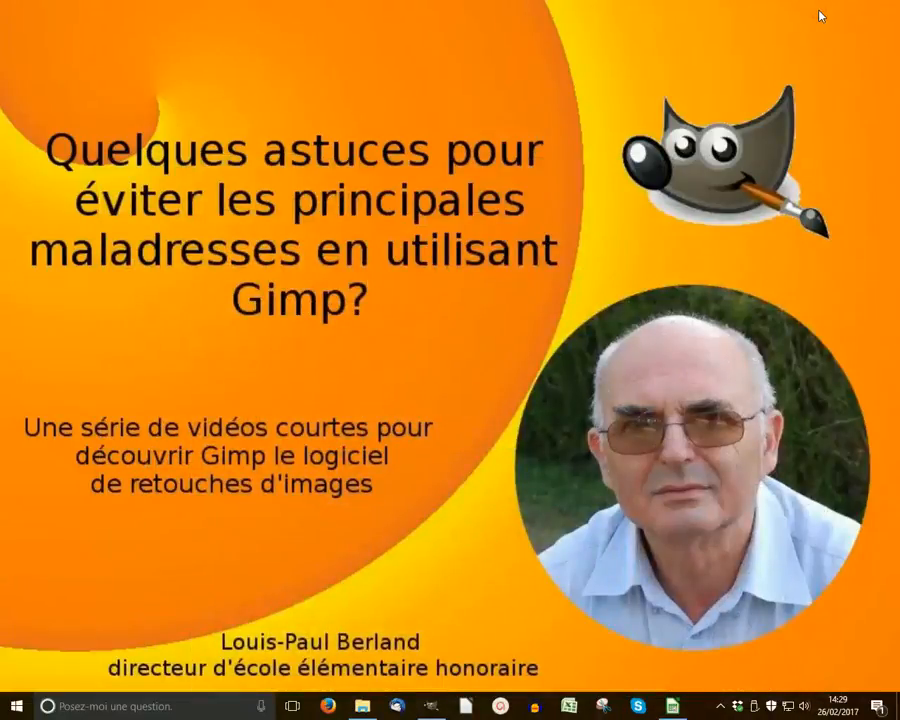